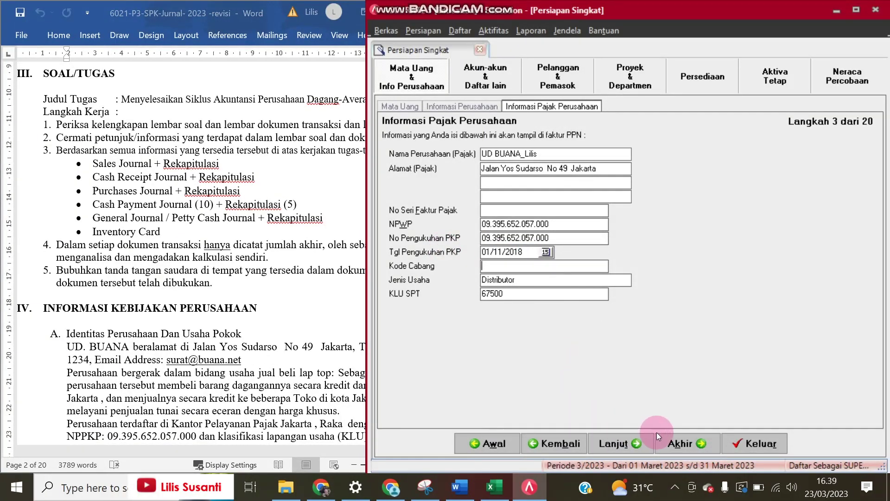
Step: Advance the company setup to the account list and review the task document's account list and trial balance in Word
click(611, 442)
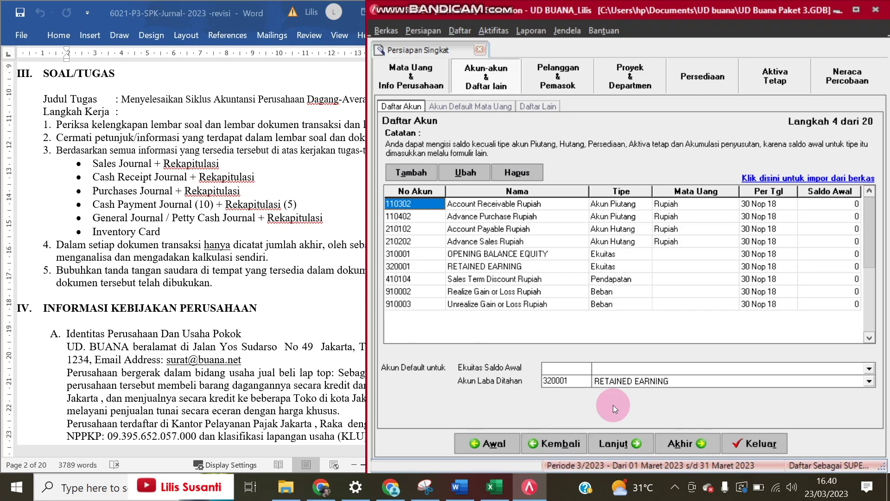
click(494, 486)
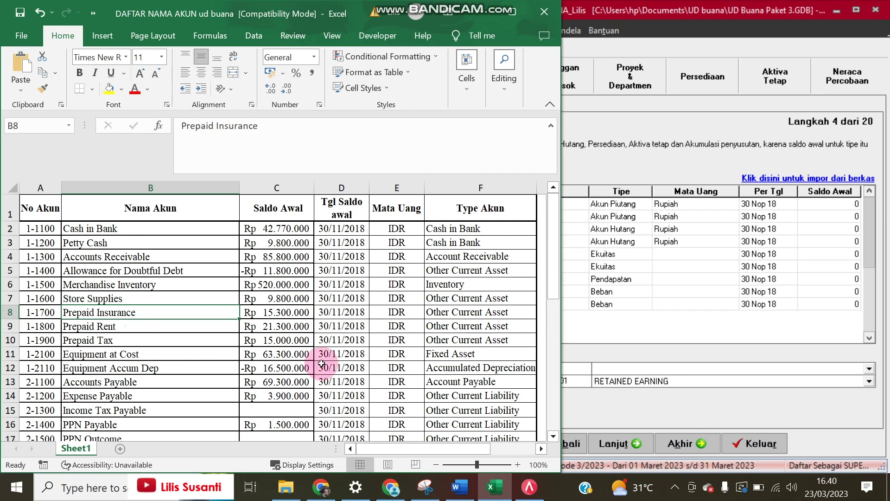
click(459, 487)
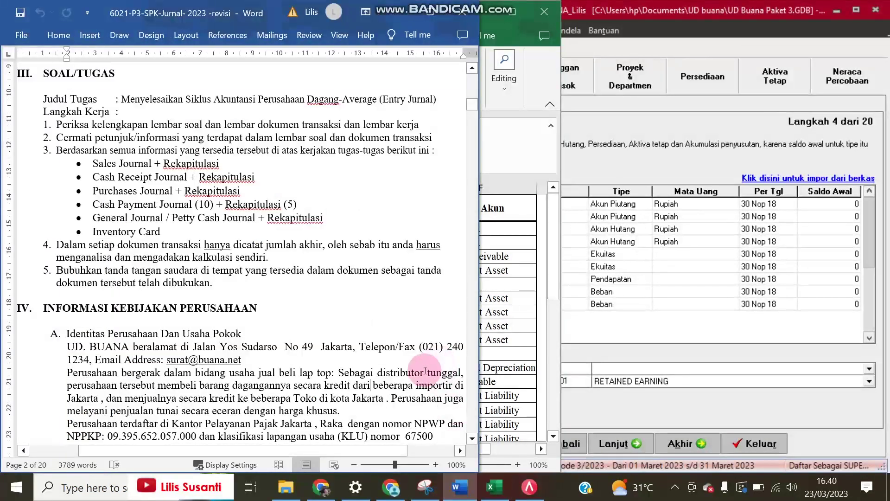
scroll(262, 309, down, 20)
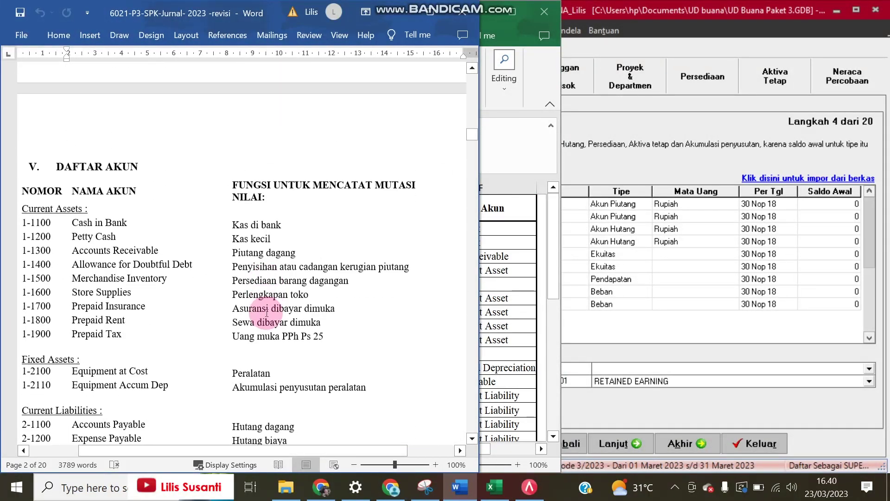
scroll(267, 313, down, 15)
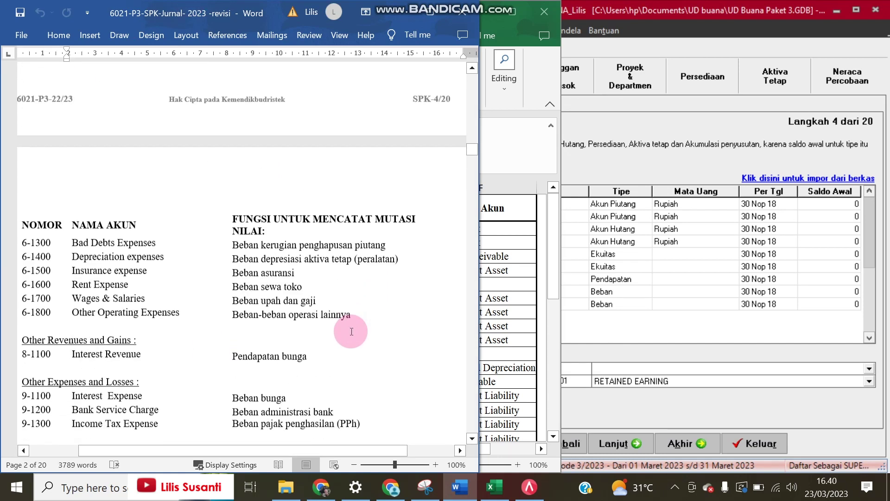
scroll(347, 335, down, 15)
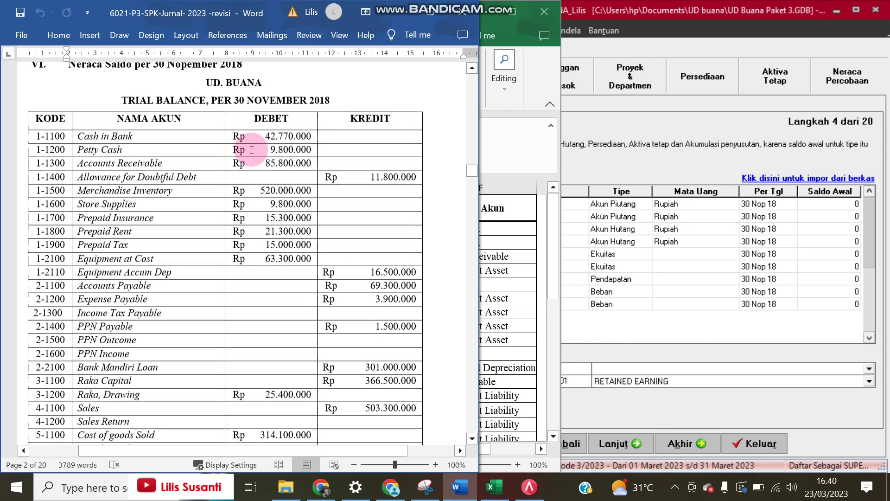
scroll(367, 309, down, 2)
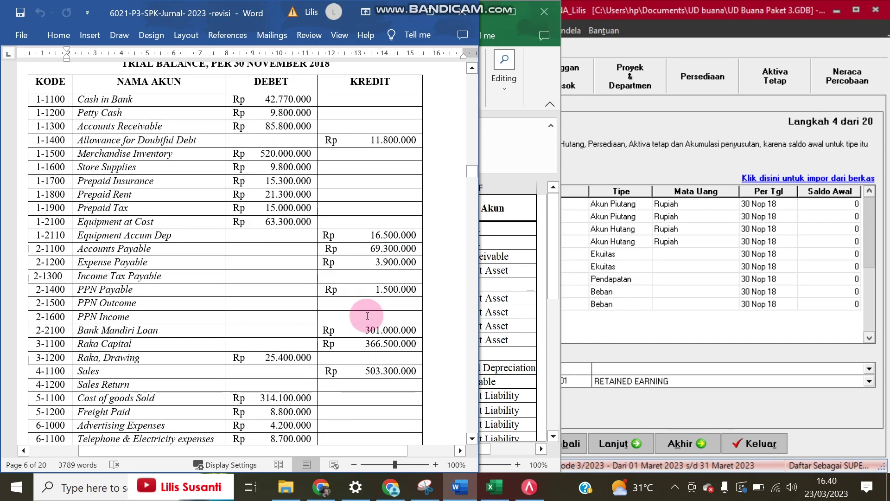
Step: Switch to the account list workbook in Excel and examine its save location and file format without saving
click(525, 284)
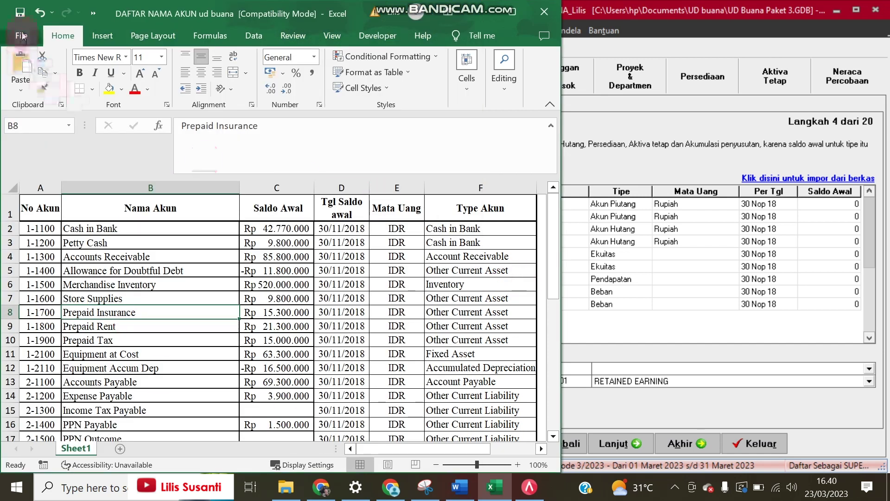
click(17, 36)
click(51, 225)
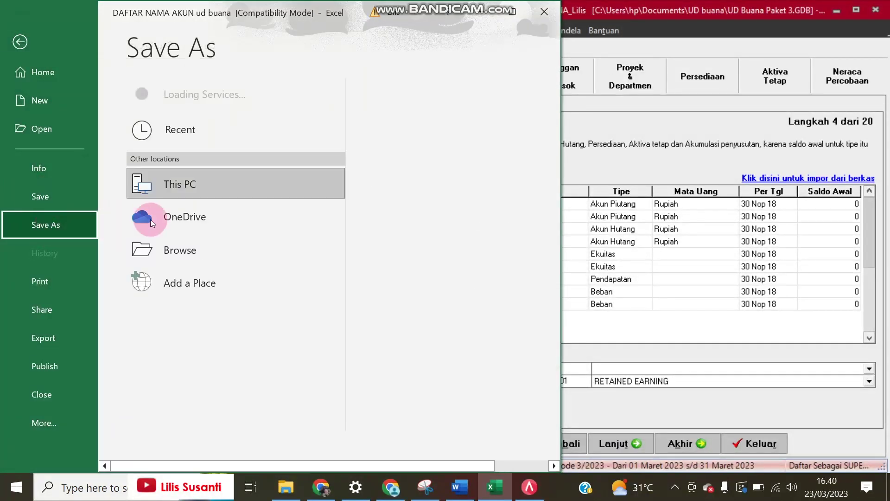
click(455, 169)
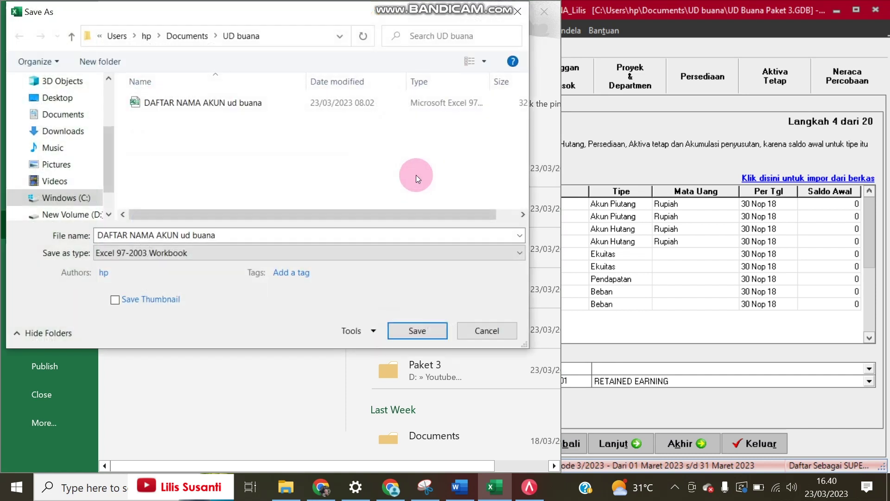
click(175, 251)
click(123, 256)
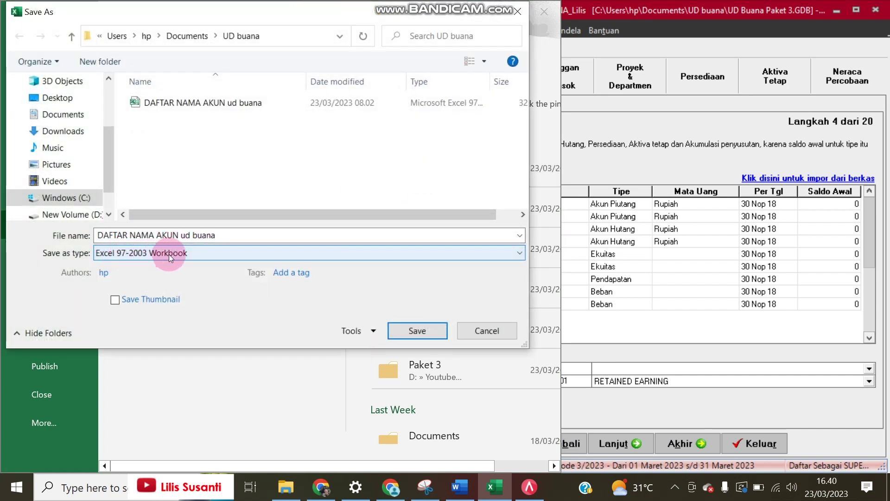
click(520, 11)
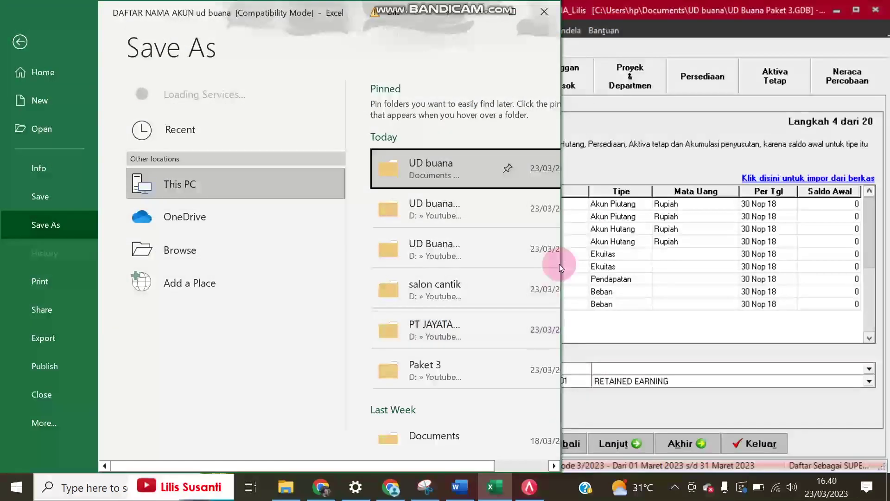
key(Escape)
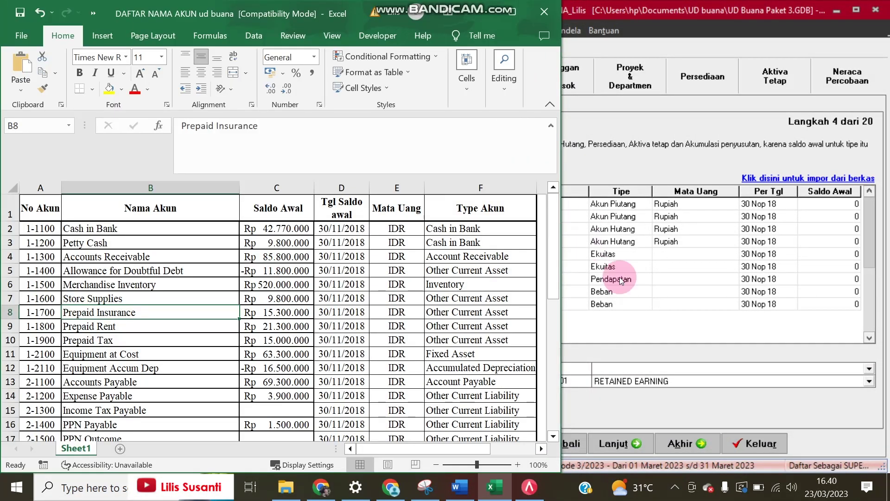
Step: Return to ACCURATE and delete the Account Receivable Rupiah and Advance Purchase Rupiah accounts from the account list
click(688, 417)
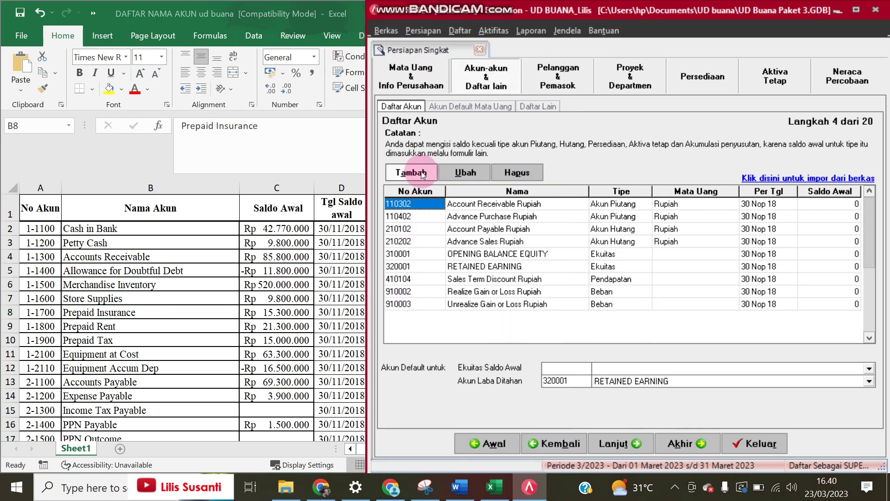
click(459, 487)
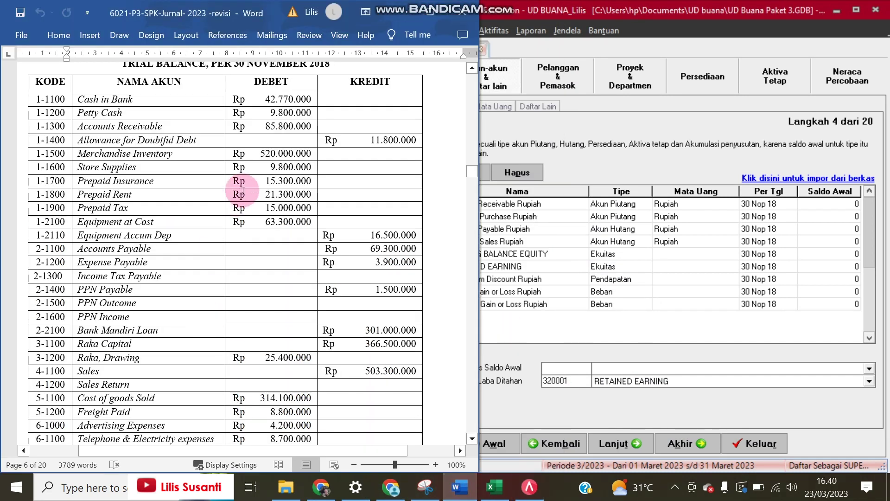
scroll(241, 190, up, 15)
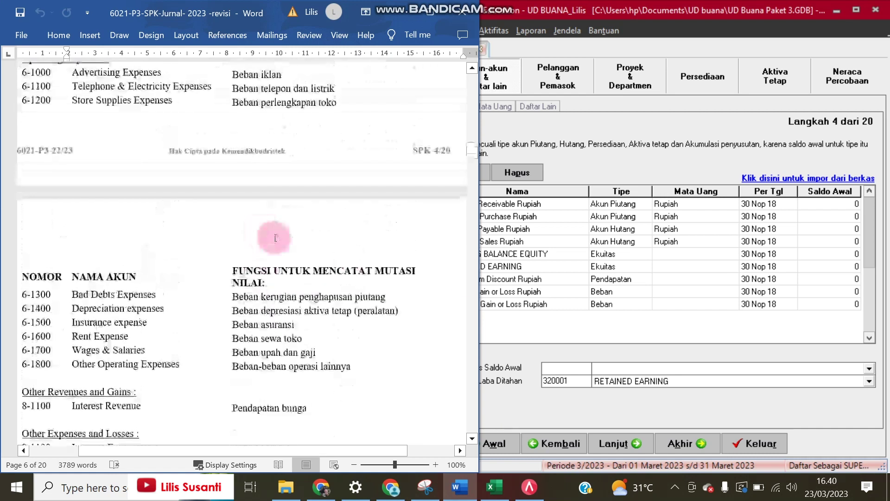
click(550, 229)
click(528, 205)
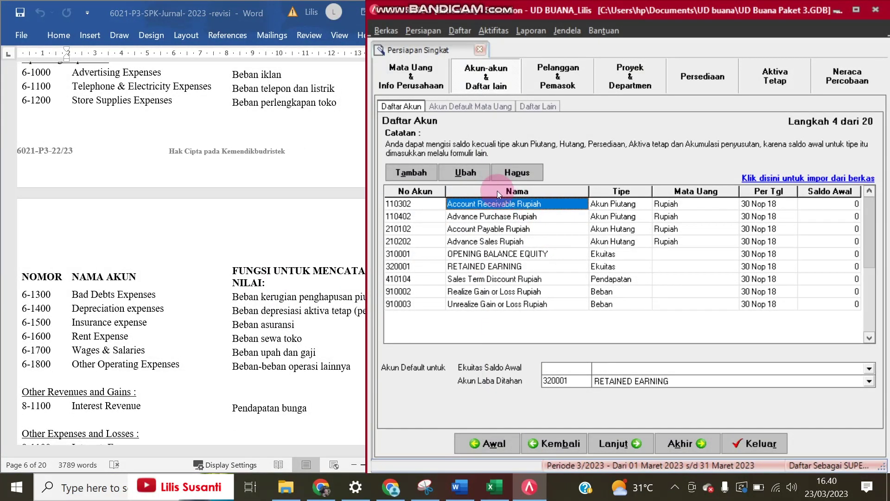
click(513, 172)
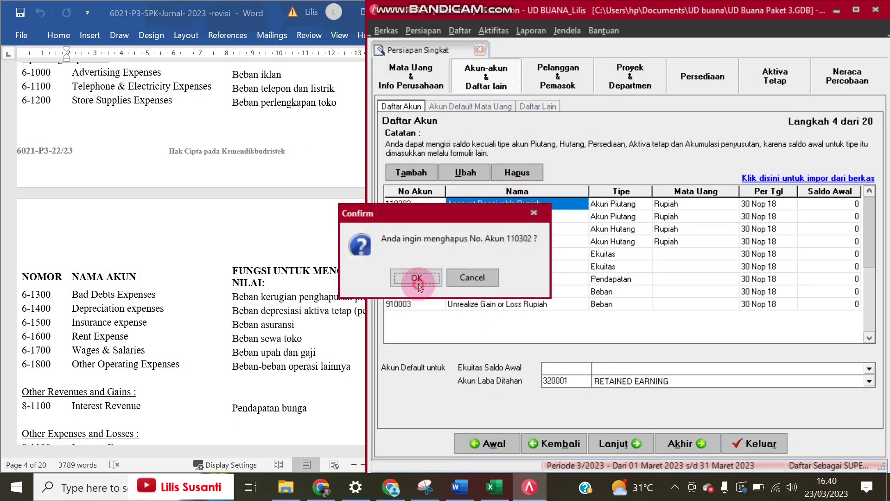
click(417, 278)
click(424, 277)
click(518, 173)
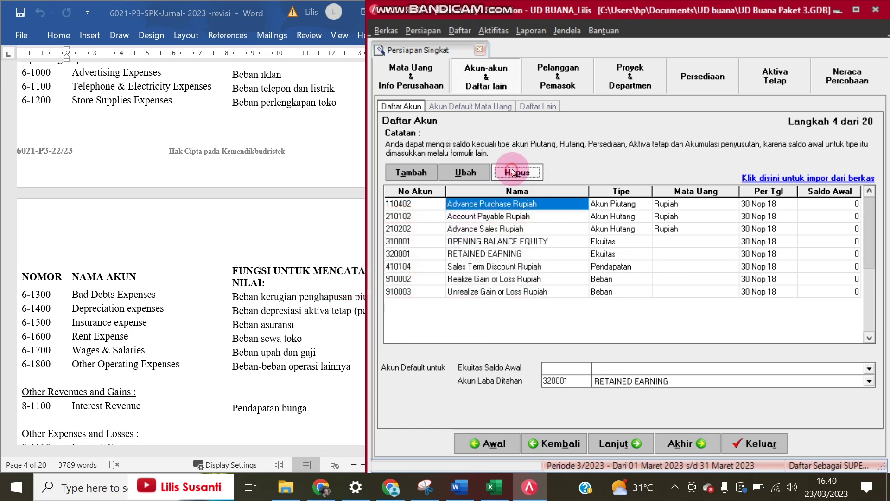
click(427, 281)
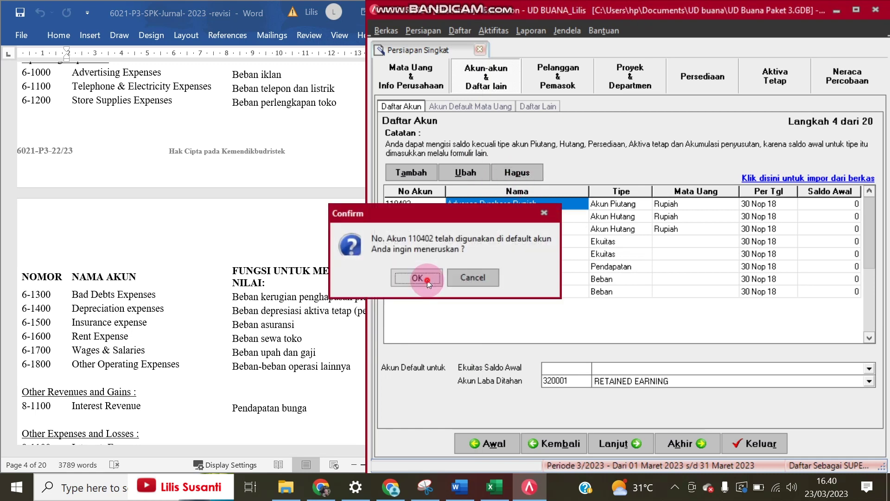
click(427, 280)
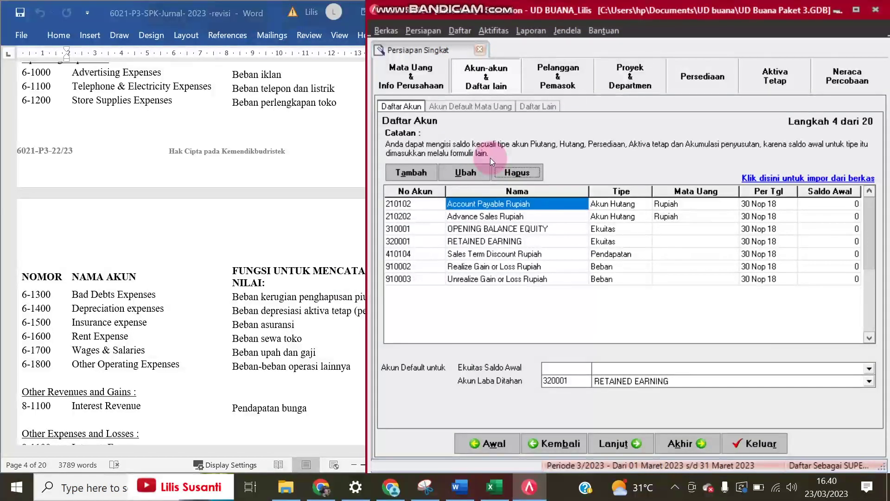
Step: Delete the Account Payable Rupiah and Advance Sales Rupiah accounts from the account list
click(511, 172)
click(416, 277)
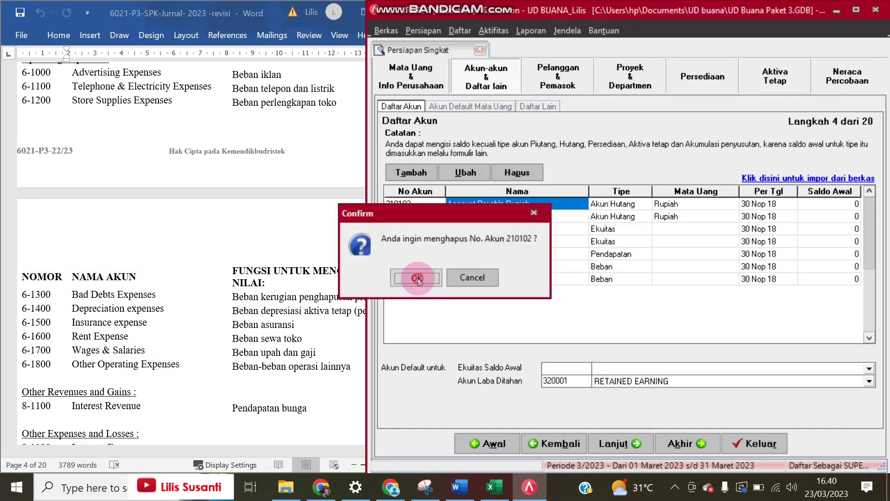
click(409, 280)
click(510, 173)
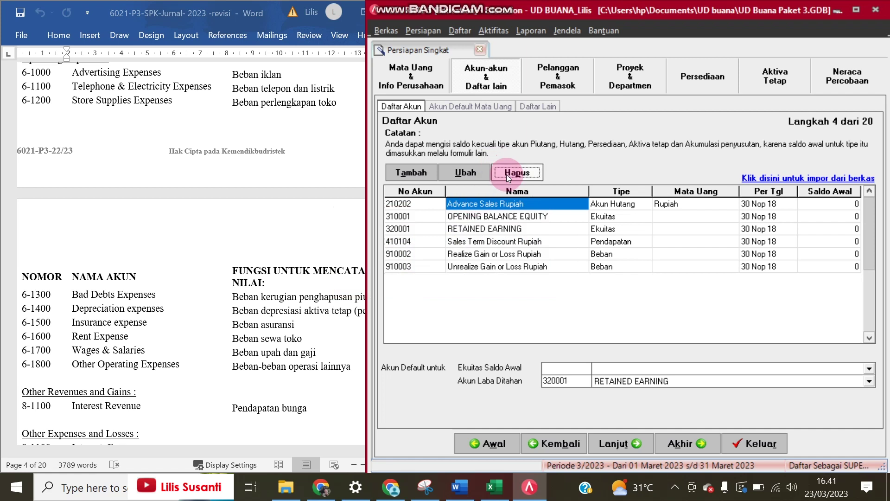
click(434, 277)
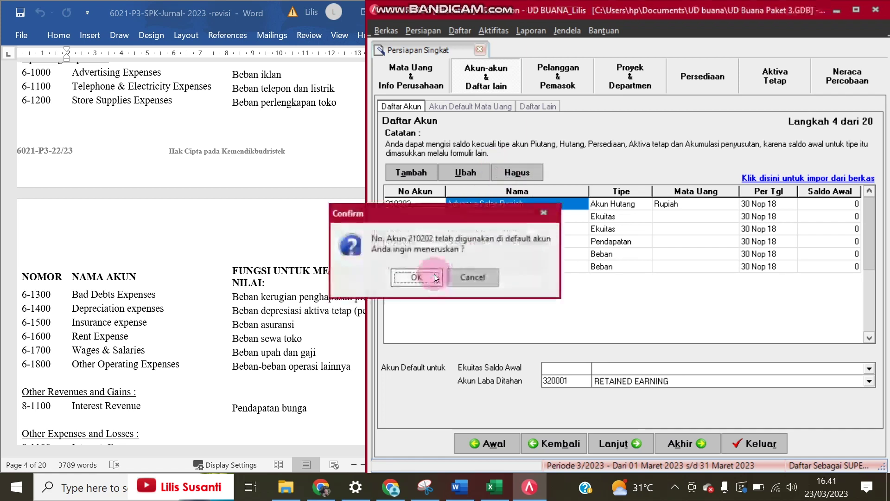
click(434, 274)
Step: Delete the Sales Term Discount Rupiah, Realize Gain or Loss Rupiah and Unrealize Gain or Loss Rupiah accounts
click(466, 228)
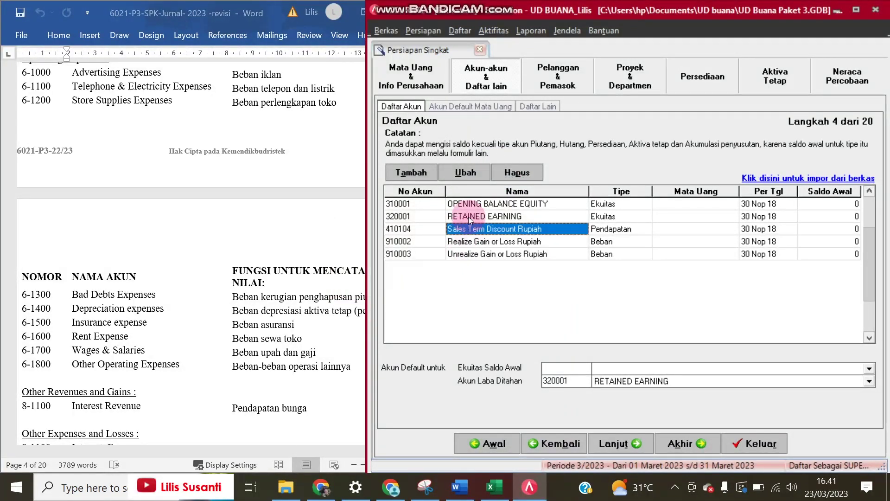
click(510, 172)
click(421, 277)
click(421, 274)
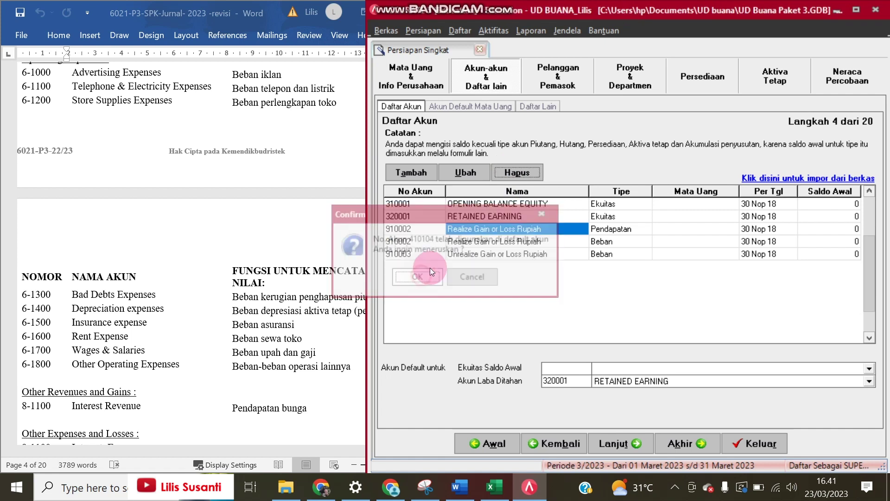
click(520, 172)
click(423, 277)
click(426, 277)
click(519, 173)
click(469, 277)
click(420, 278)
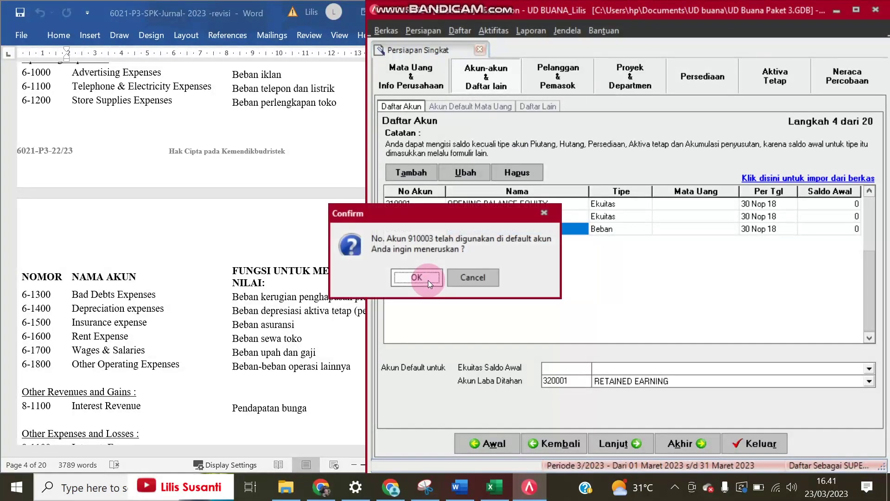
click(428, 280)
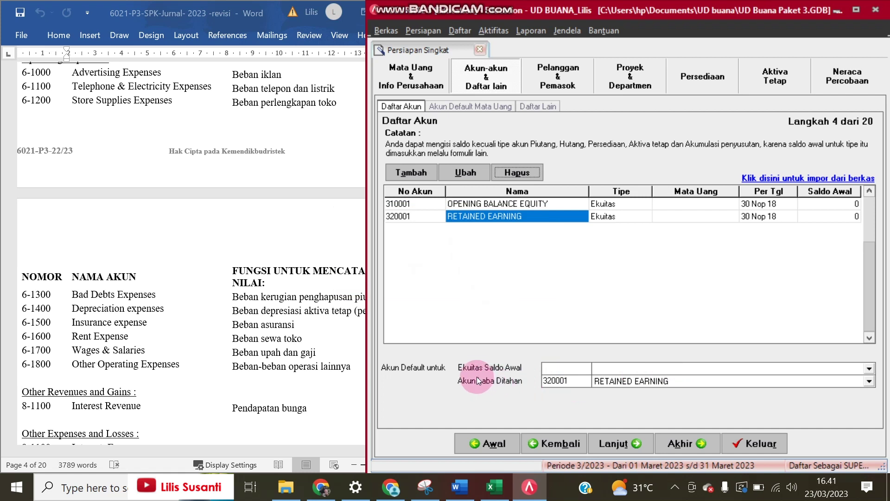
Step: Set the default account for Ekuitas Saldo Awal to OPENING BALANCE EQUITY
click(567, 368)
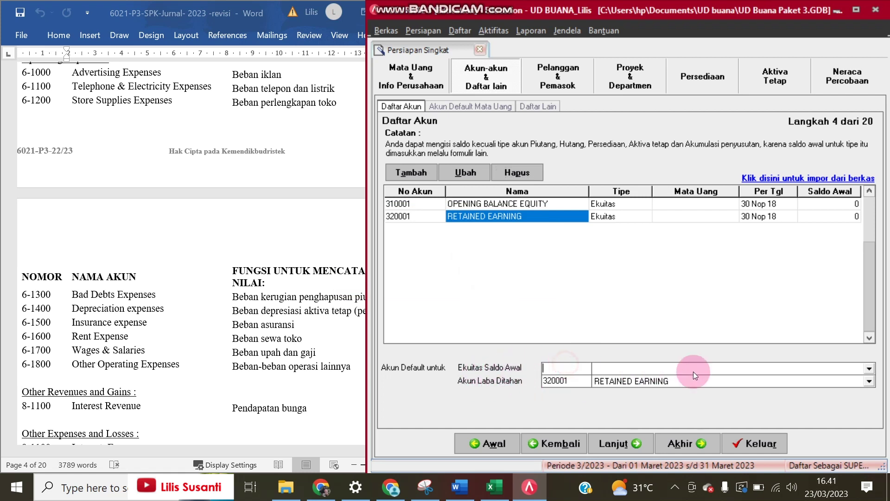
click(869, 369)
click(615, 380)
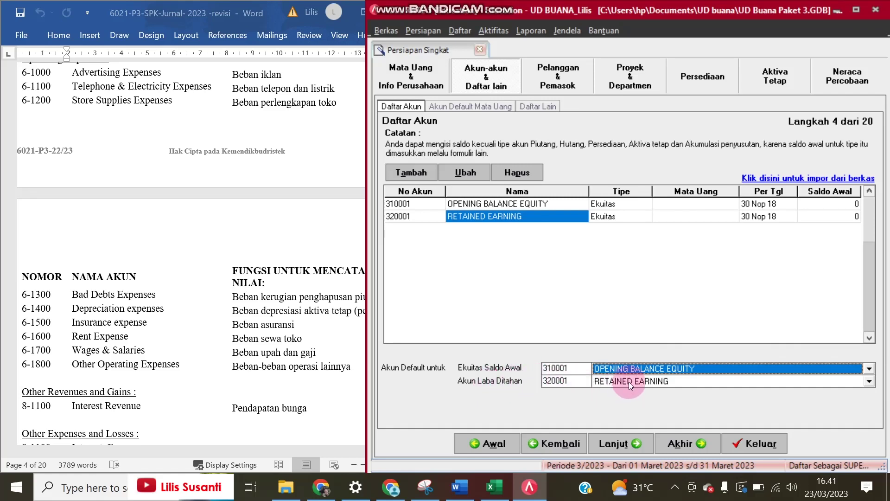
click(505, 278)
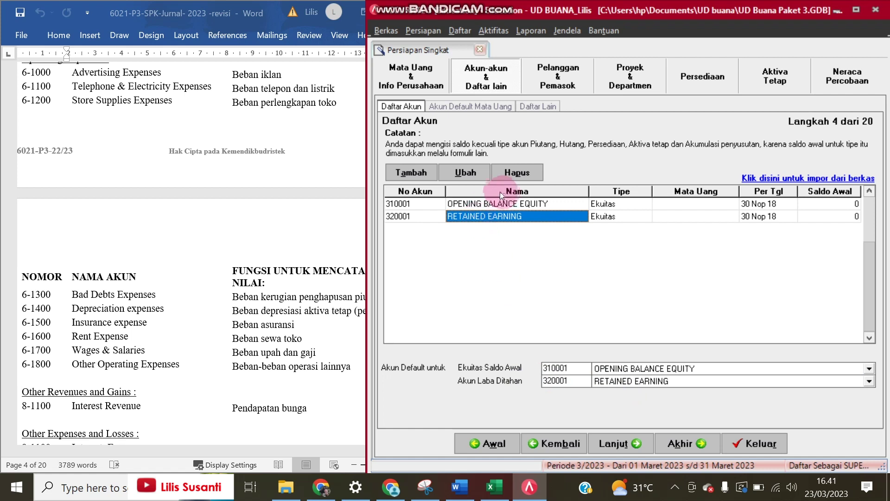
Step: Open the form for importing accounts from a file, start browsing for the source file, and close the account workbook in Excel
click(818, 180)
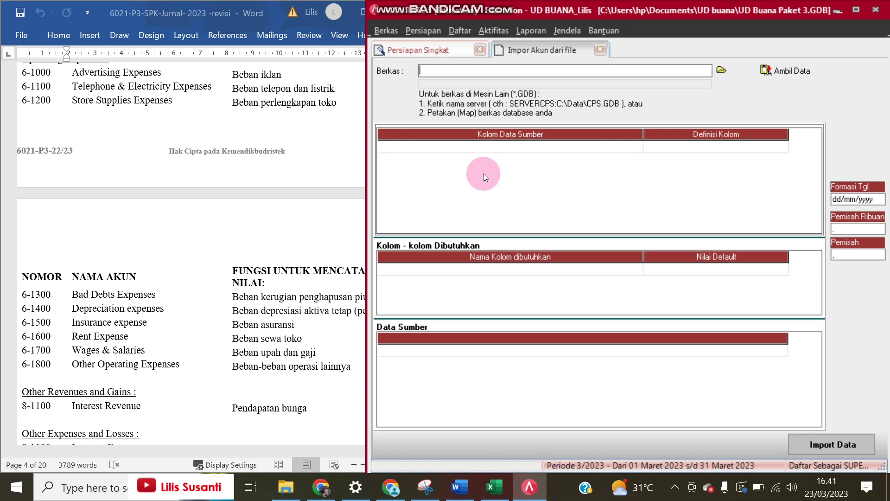
drag(366, 153, 165, 169)
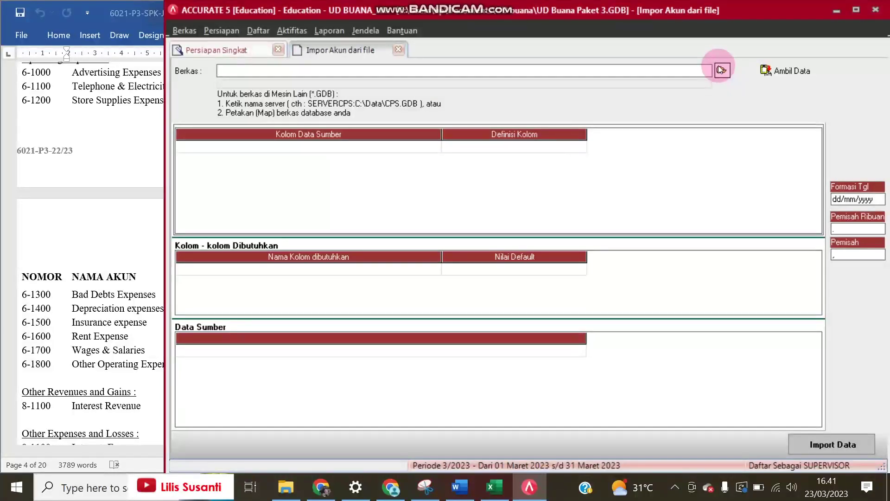
click(722, 72)
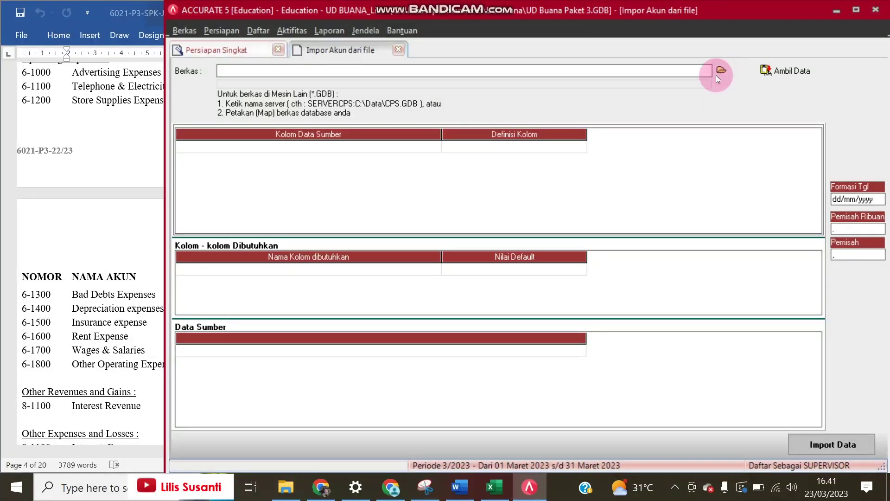
click(494, 487)
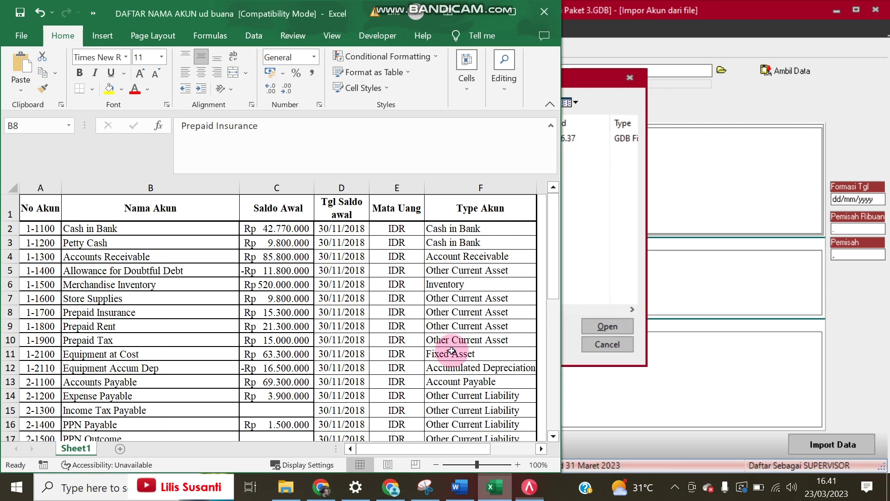
click(540, 10)
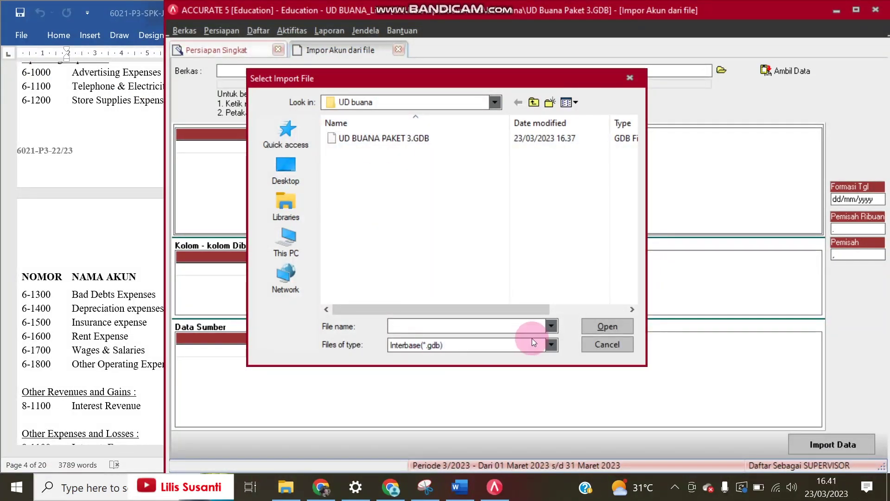
Step: Choose the Excel (*.xls) file DAFTAR NAMA AKUN ud buana as the import source and load its data
click(498, 343)
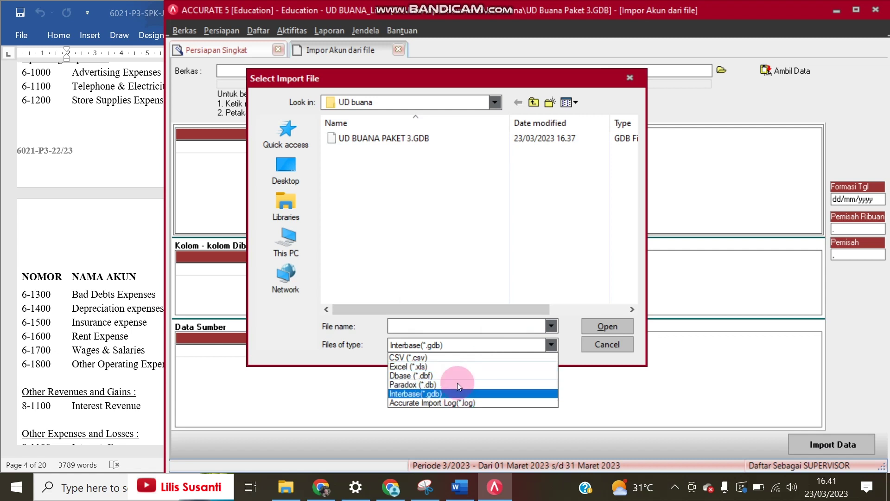
click(459, 367)
click(412, 139)
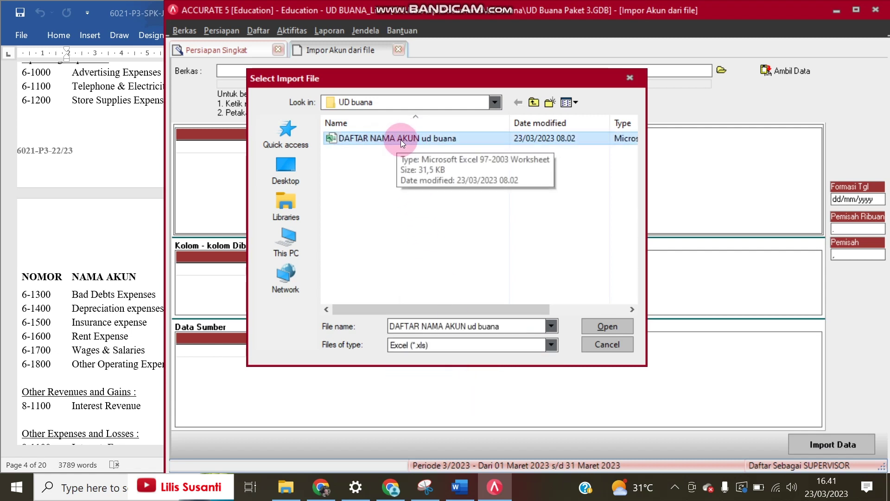
double_click(400, 140)
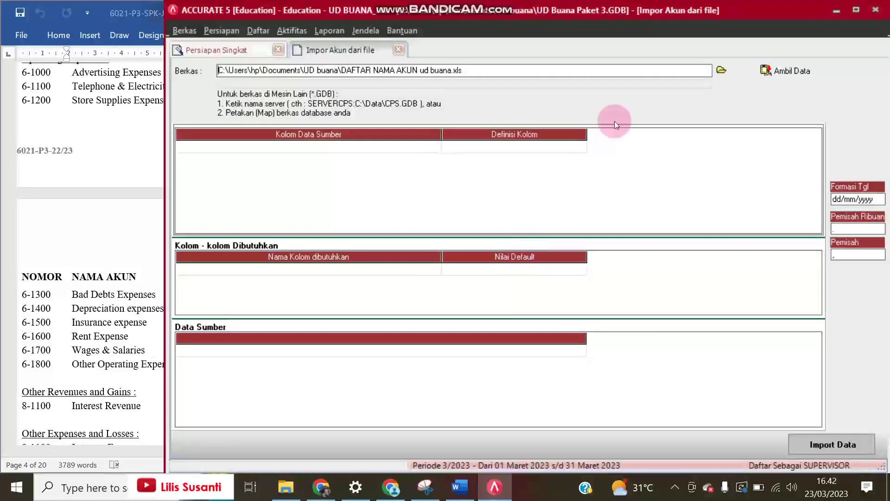
click(765, 71)
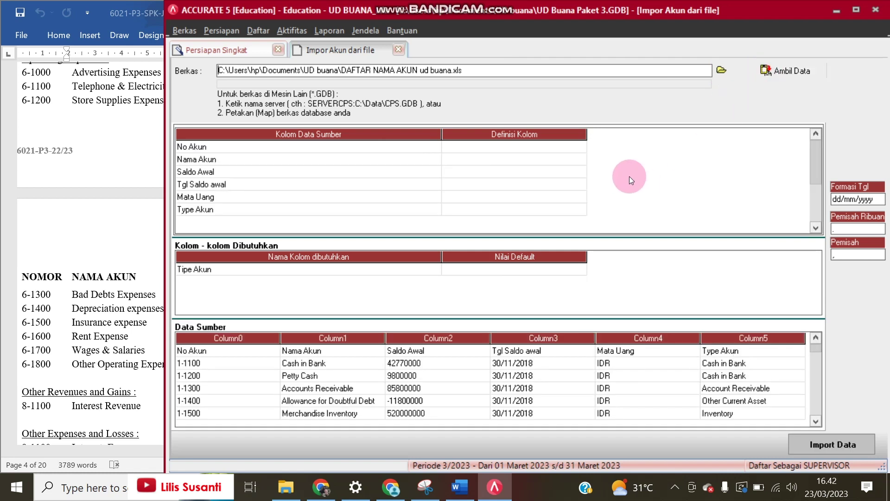
Step: Delete the header row containing No Akun and Nama Akun from the source data
click(236, 350)
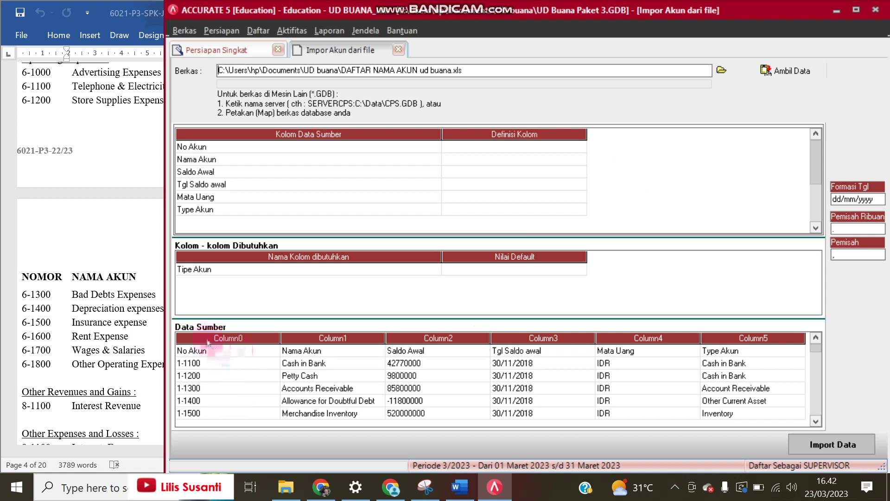
click(255, 351)
click(299, 352)
right_click(297, 352)
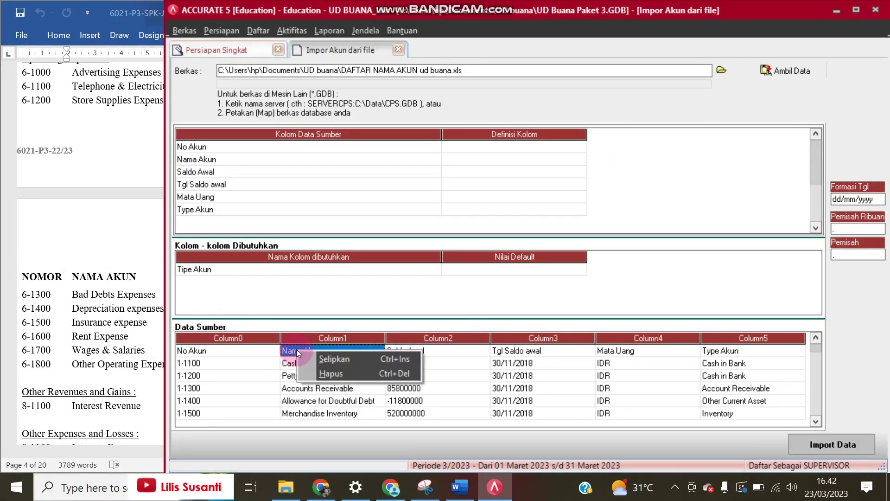
click(309, 374)
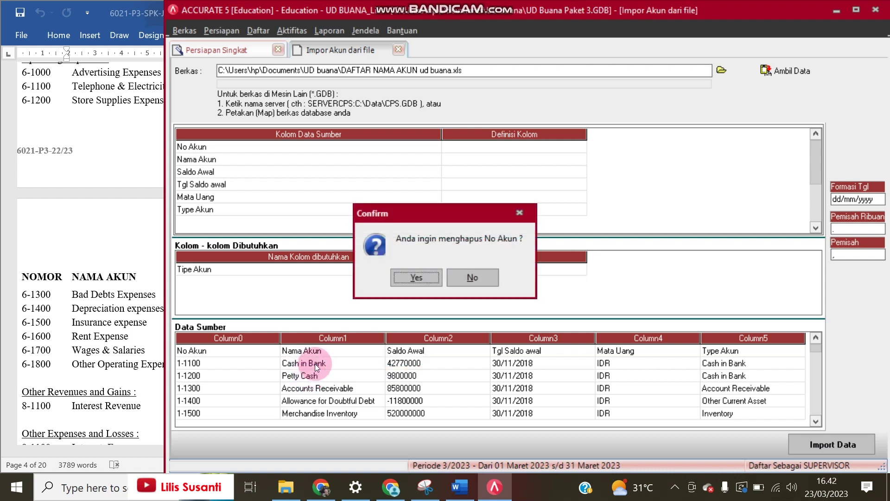
click(412, 281)
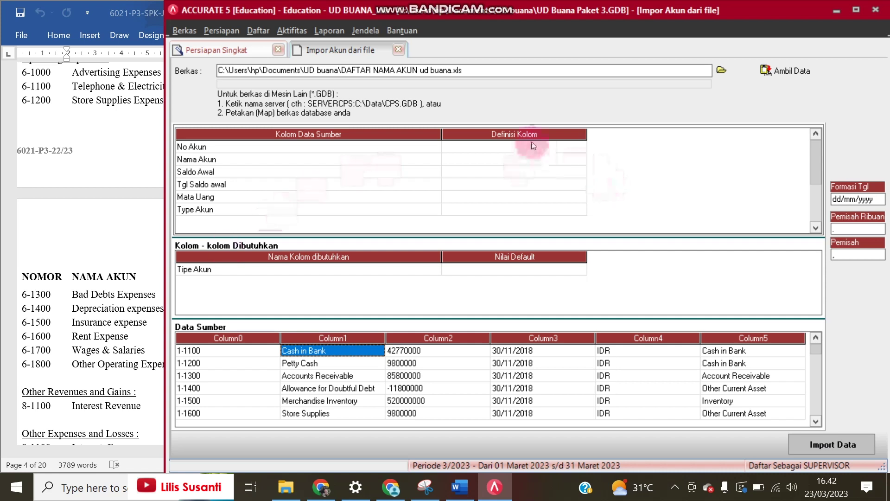
Step: Map the source column No Akun to No. Akun and the source column Nama Akun to Nama Akun
click(566, 146)
click(580, 147)
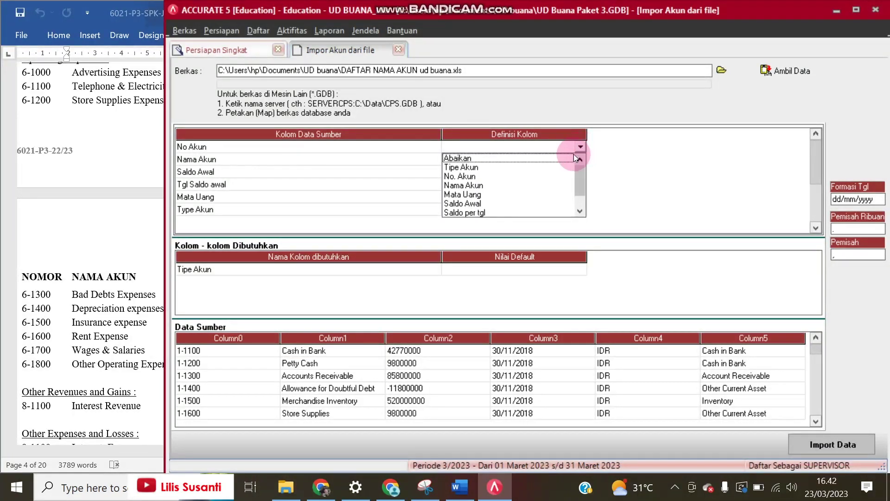
click(479, 177)
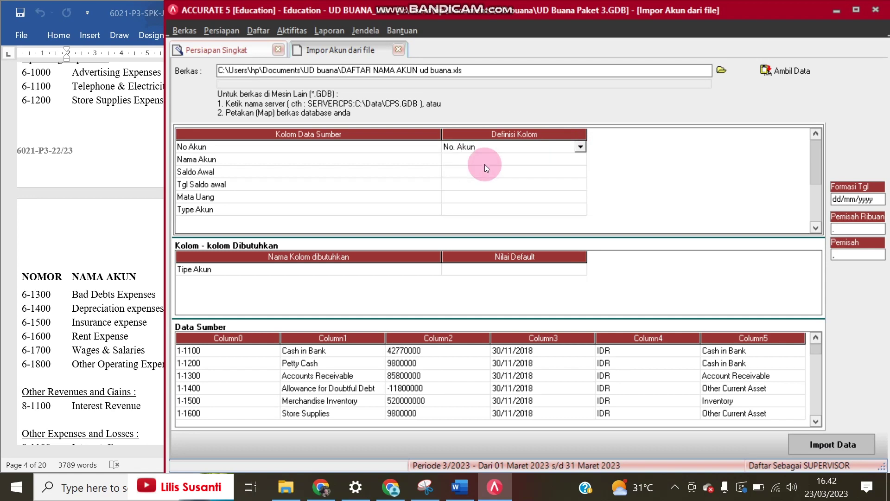
click(487, 159)
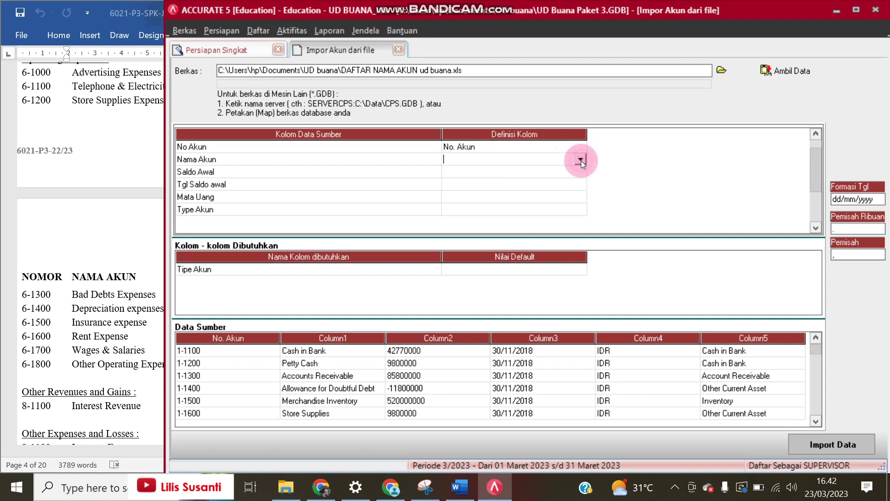
click(580, 160)
click(493, 188)
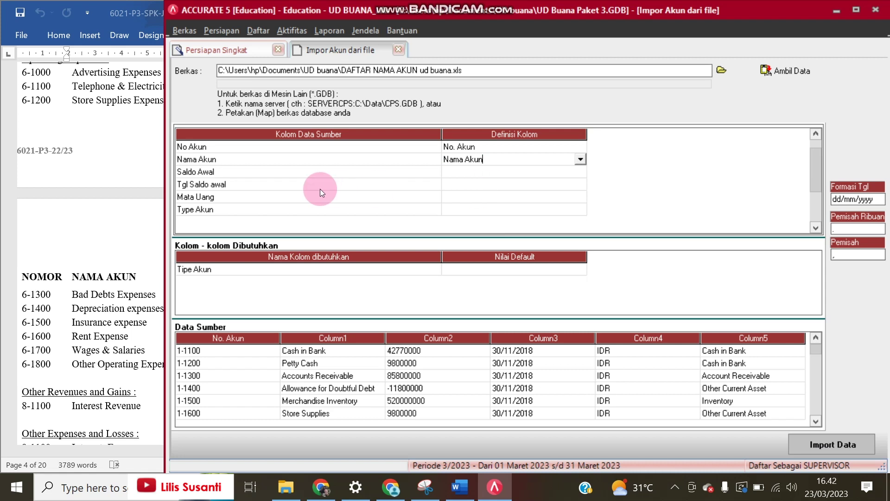
Step: Map the source column Saldo Awal to Saldo Awal and Tgl Saldo awal to Saldo per tgl
click(558, 172)
click(580, 172)
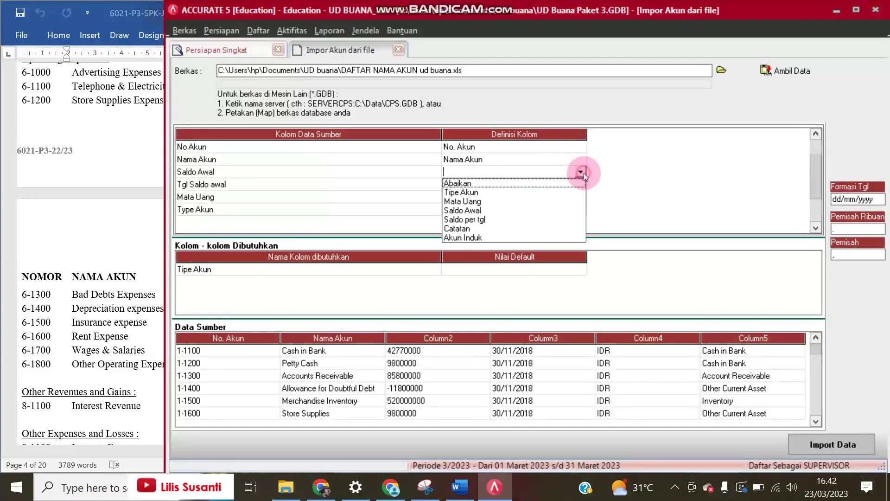
click(474, 211)
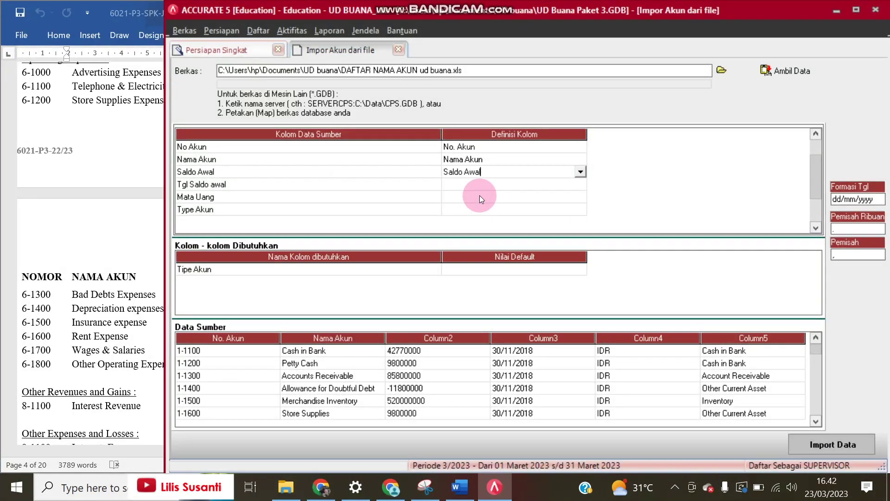
click(487, 197)
click(500, 185)
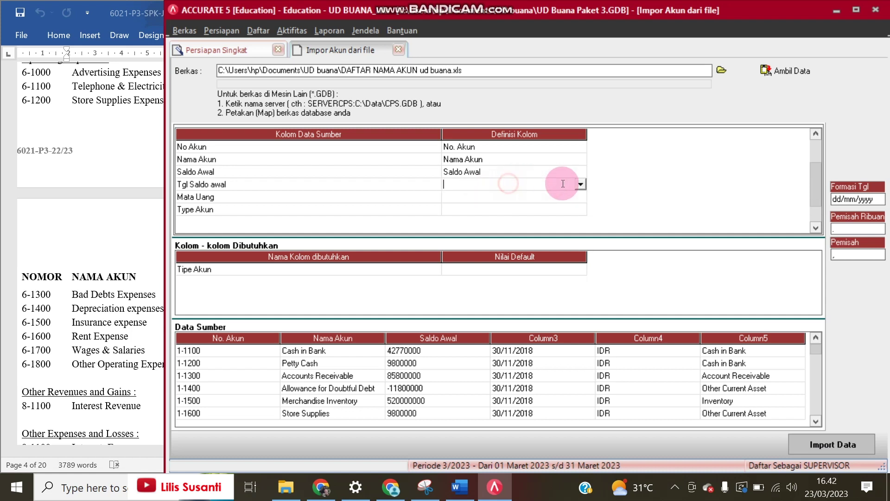
click(580, 185)
click(482, 223)
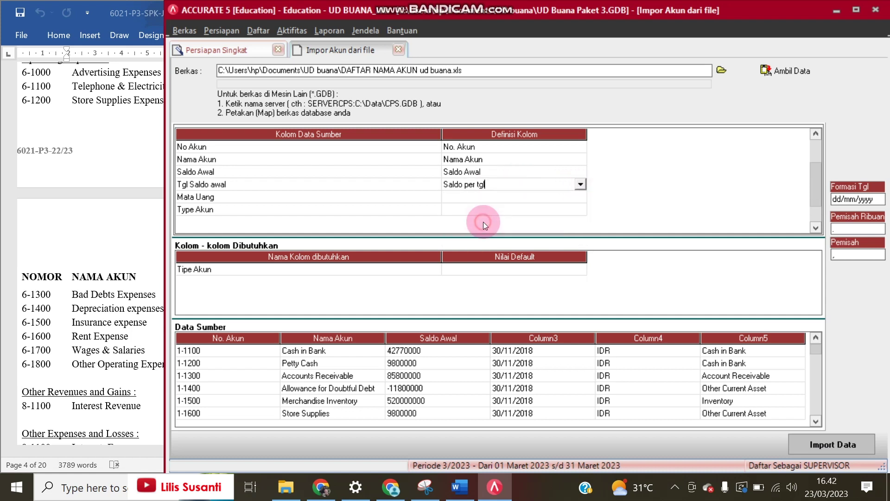
Step: Map the source column Mata Uang to Mata Uang and define the source currency IDR as Rupiah
click(504, 197)
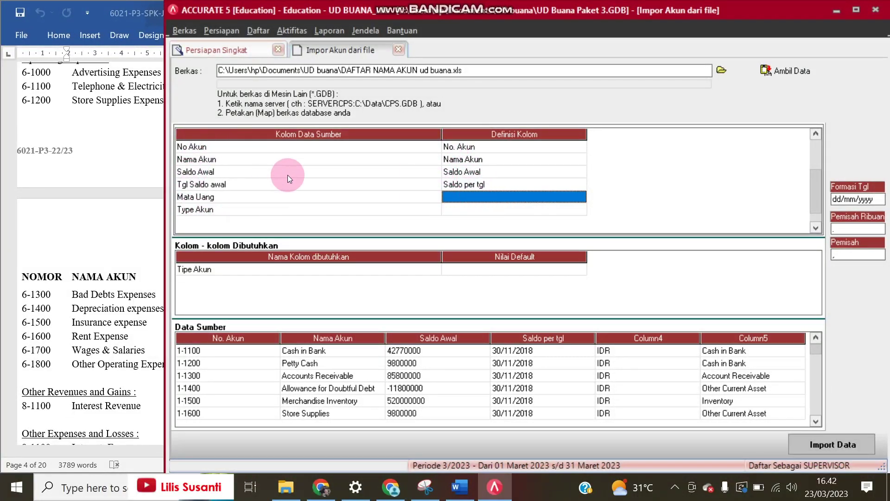
click(508, 203)
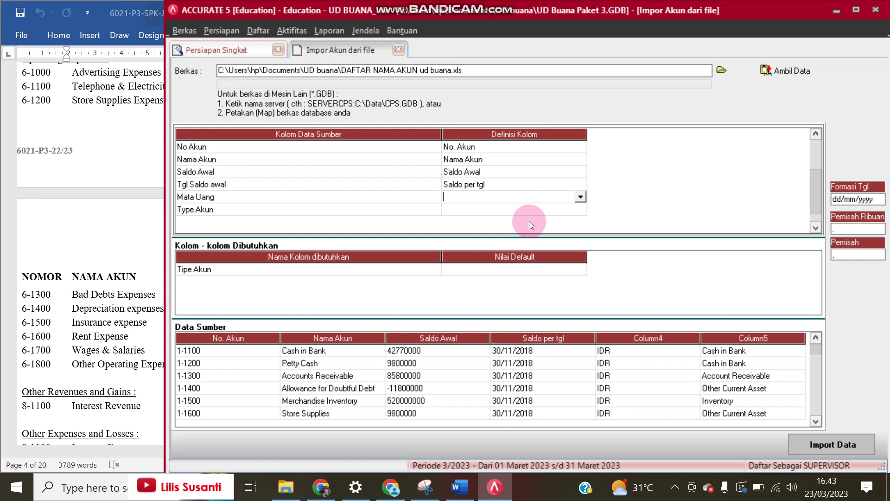
click(580, 197)
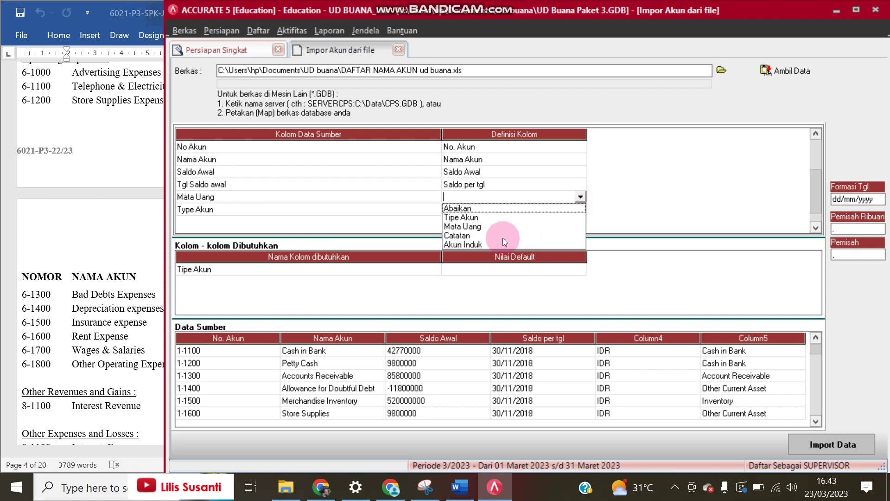
click(471, 226)
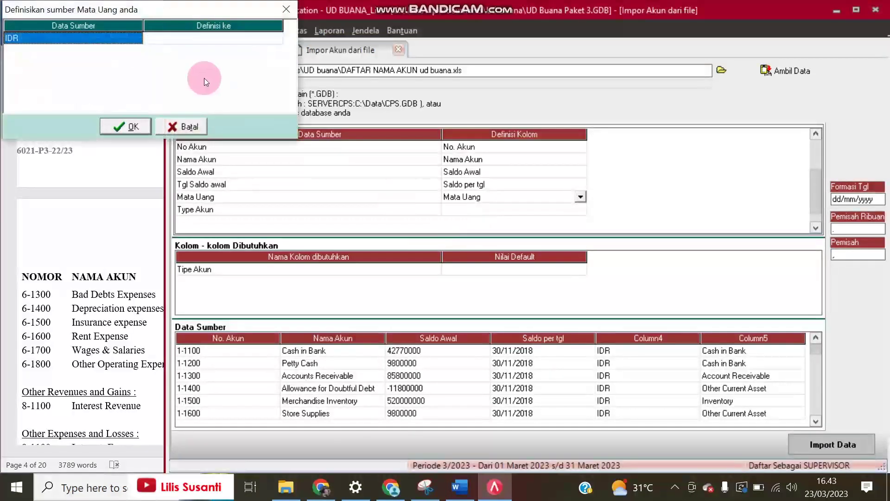
click(211, 40)
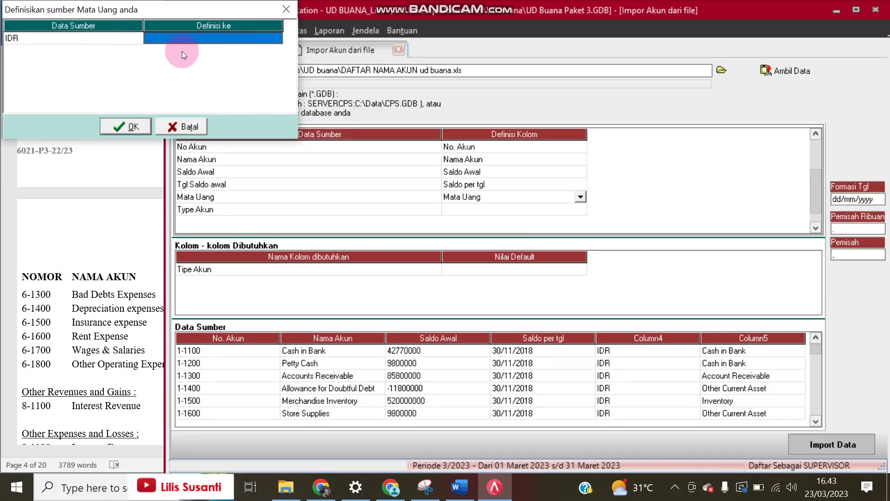
click(194, 38)
click(276, 38)
click(228, 54)
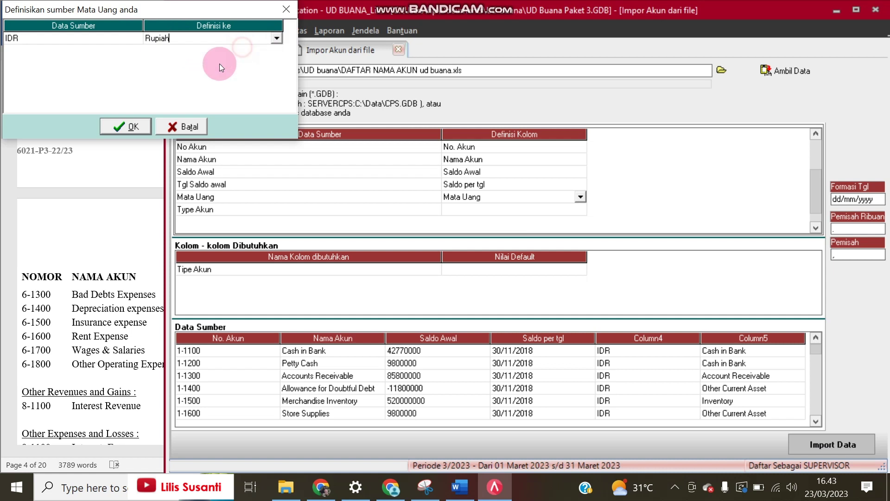
click(119, 126)
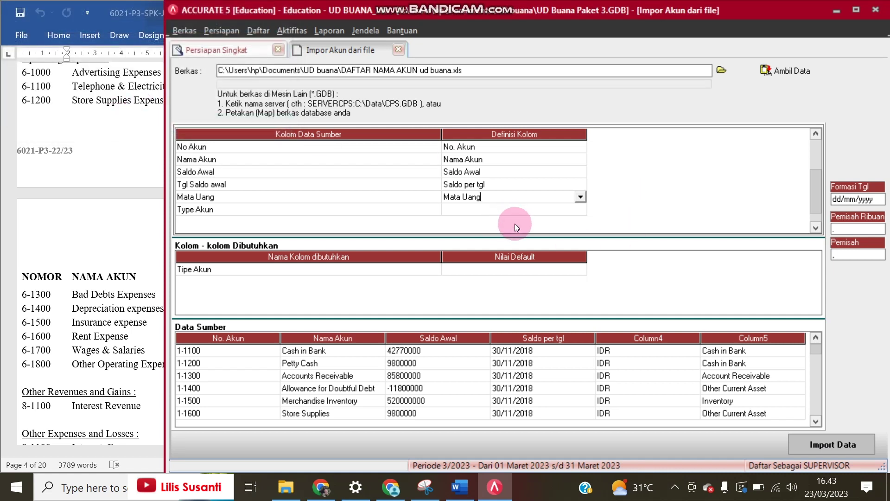
Step: Map the source column Type Akun to Tipe Akun
click(520, 209)
click(551, 209)
click(579, 210)
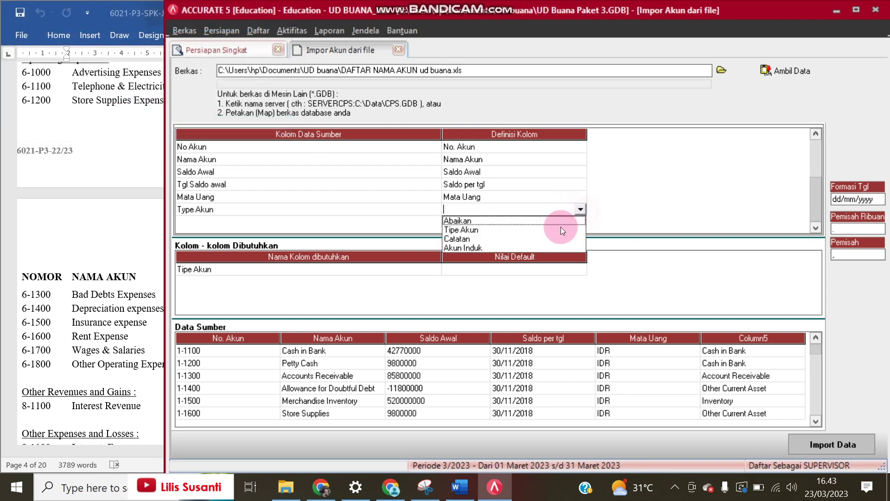
click(463, 230)
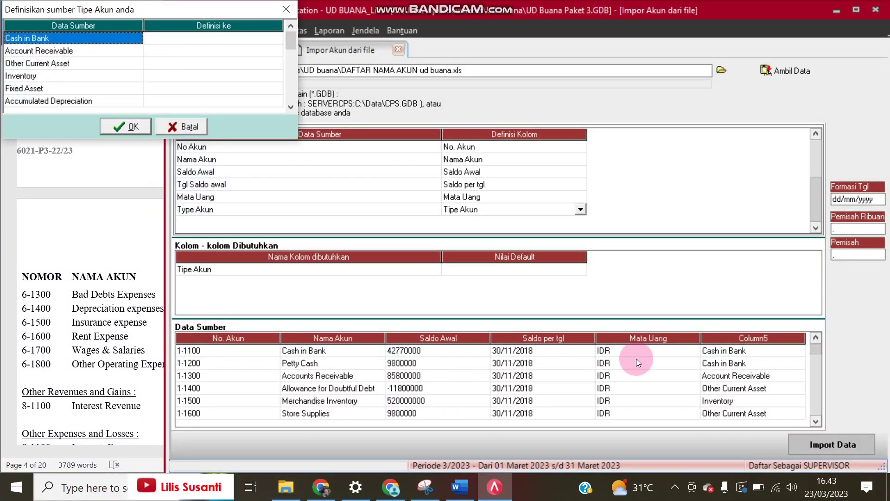
Step: Define the source account type Cash in Bank as Kas/Bank and Account Receivable as Akun Piutang
click(185, 38)
click(213, 38)
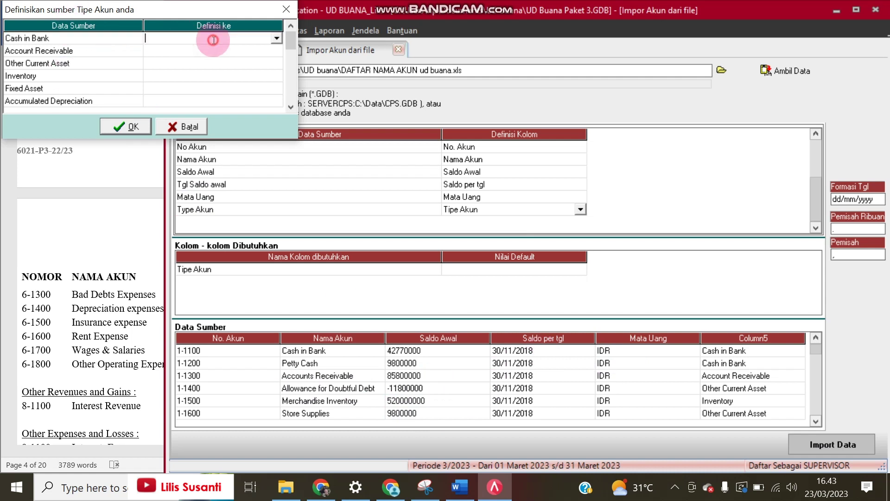
click(278, 39)
click(217, 50)
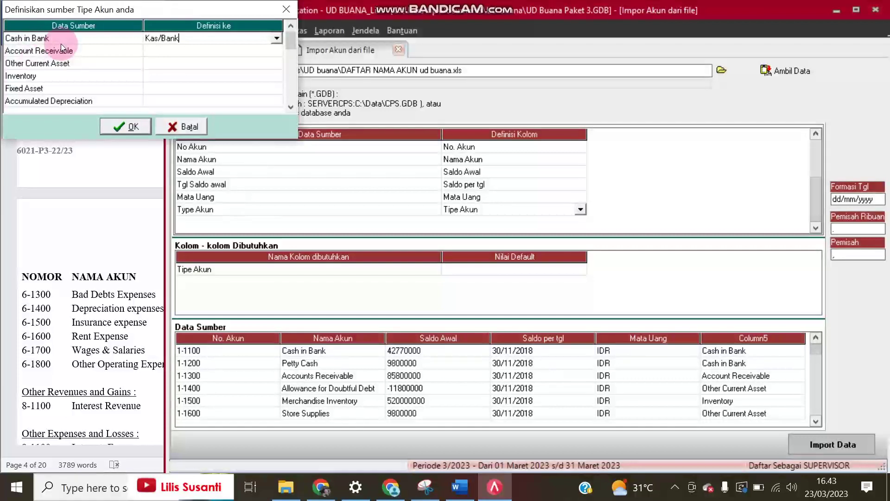
click(202, 53)
click(202, 54)
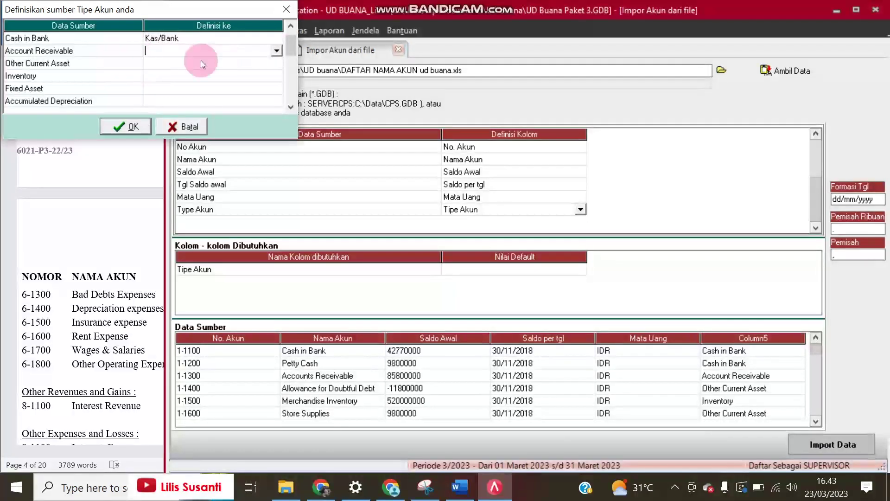
click(276, 51)
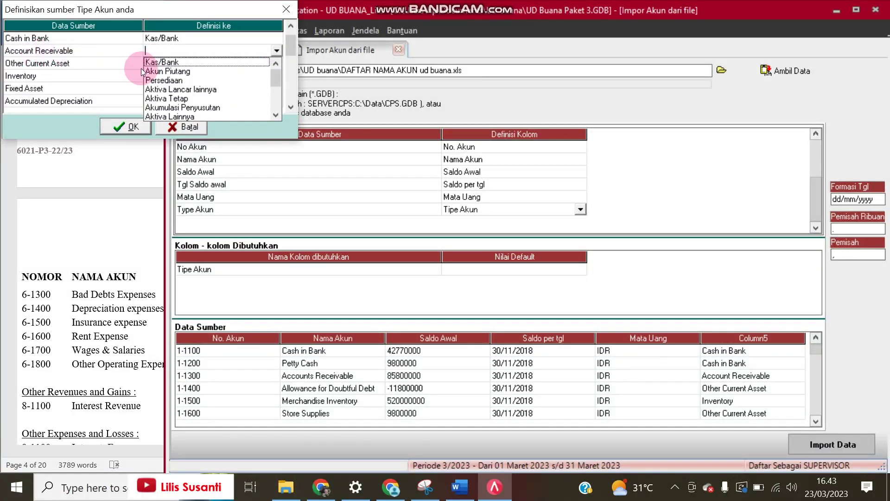
click(171, 71)
Step: Define the source account type Other Current Asset as Aktiva Lancar lainnya and Inventory as Persediaan
click(177, 63)
click(180, 62)
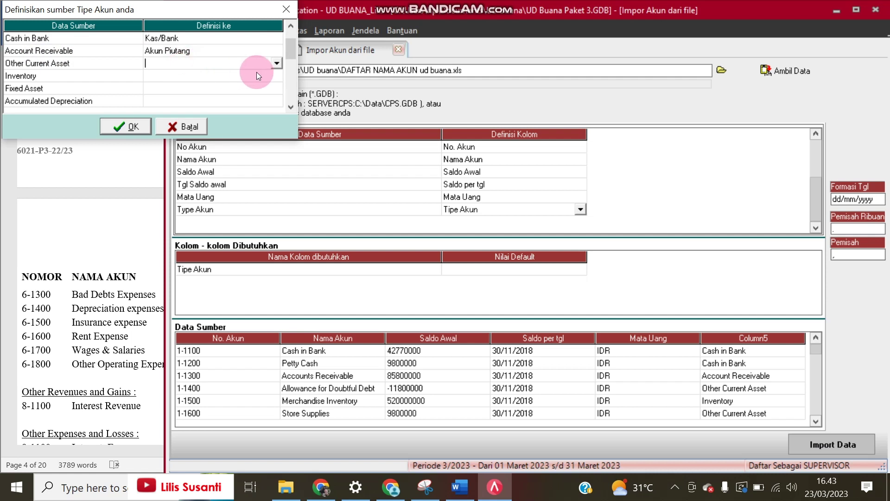
click(276, 63)
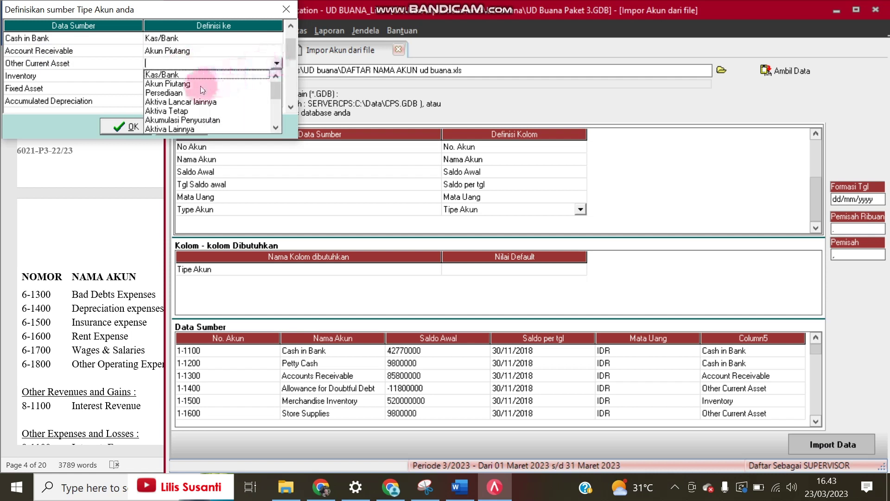
click(198, 101)
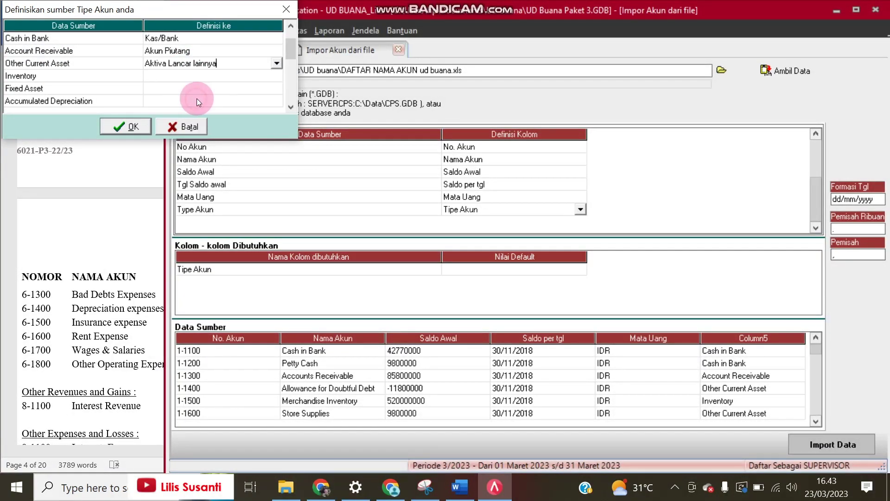
click(219, 78)
click(224, 79)
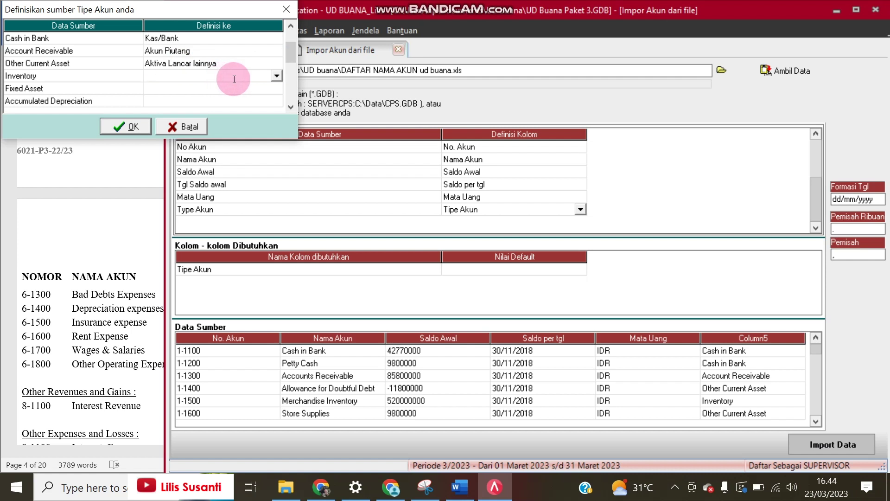
click(275, 75)
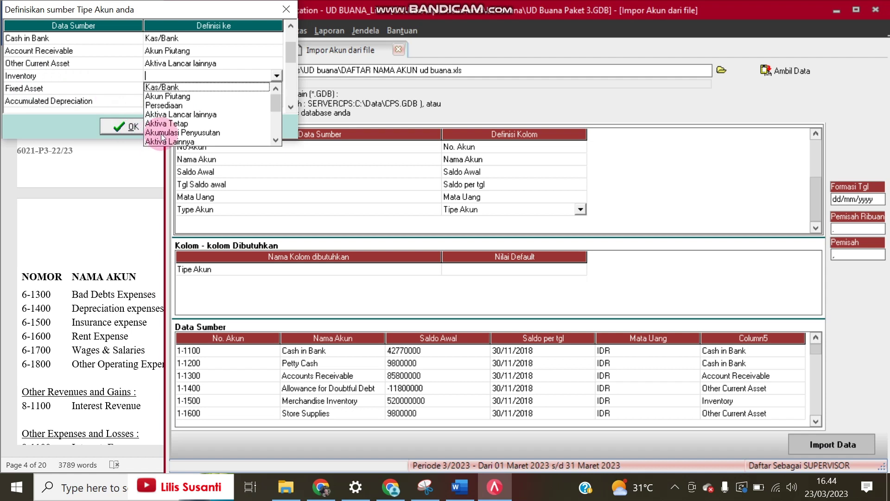
click(209, 102)
Step: Define the source account type Fixed Asset as Aktiva Tetap and Accumulated Depreciation as Akumulasi Penyusutan
click(230, 89)
click(276, 89)
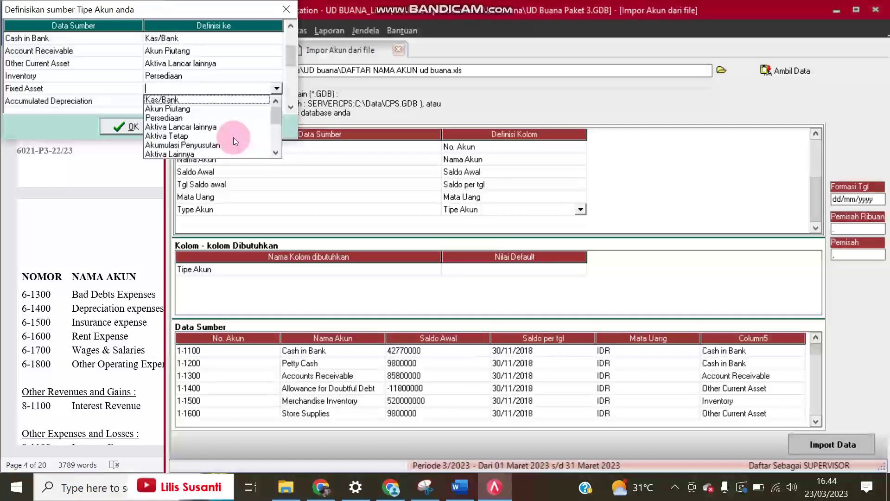
click(181, 136)
click(267, 103)
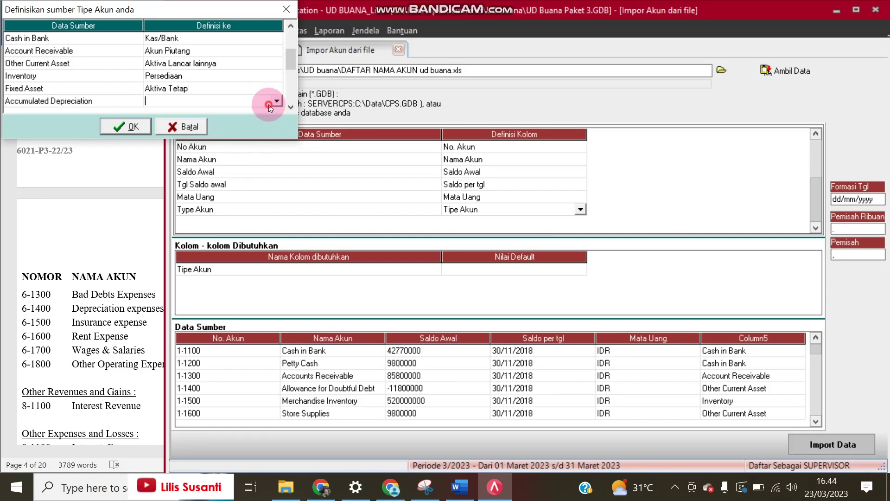
click(275, 102)
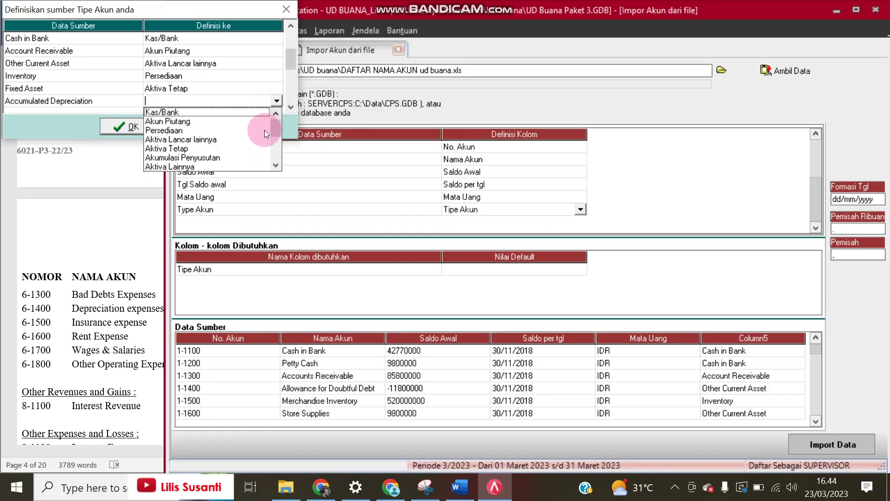
click(263, 158)
Step: Define the source account type Account Payable as Akun Hutang
click(291, 107)
click(291, 107)
click(290, 107)
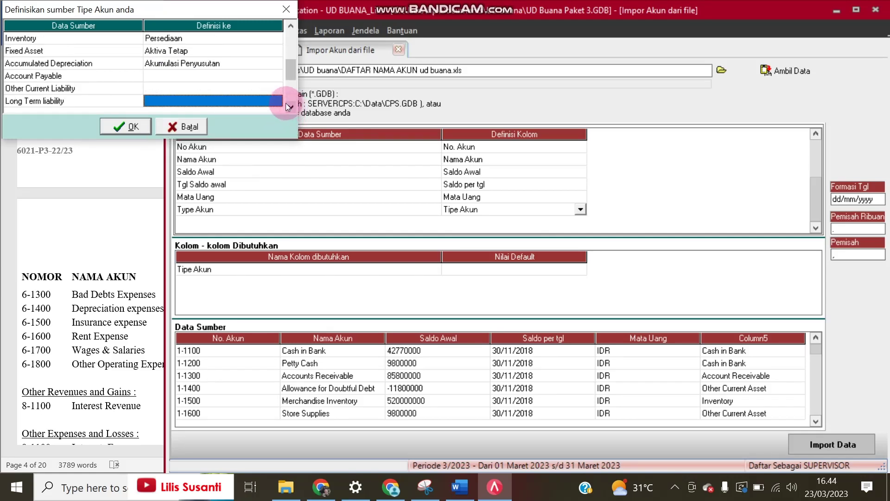
click(244, 77)
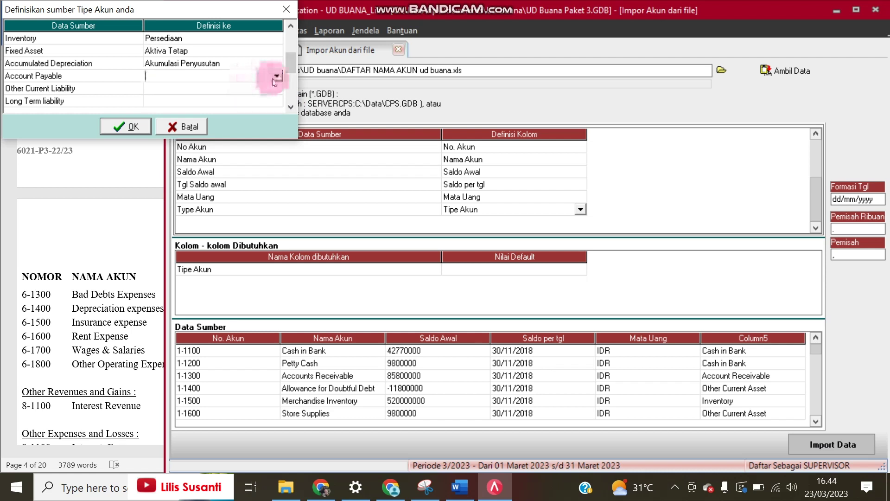
click(276, 77)
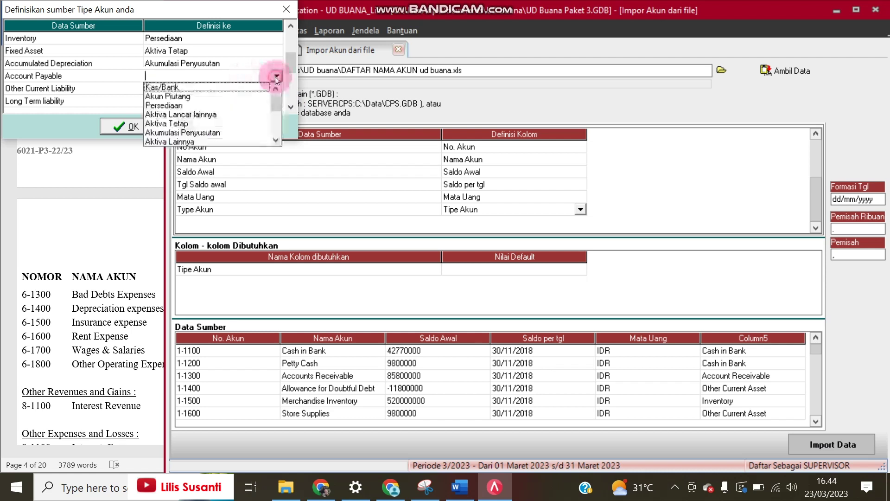
click(276, 139)
click(276, 139)
click(276, 140)
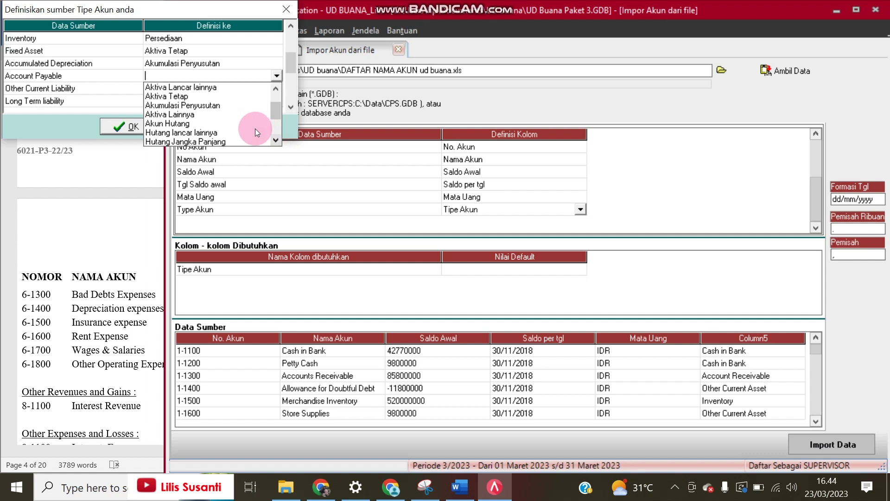
click(250, 122)
Step: Define the source account type Other Current Liability as Hutang lancar lainnya and Long Term liability as Hutang Jangka Panjang
click(258, 87)
click(258, 90)
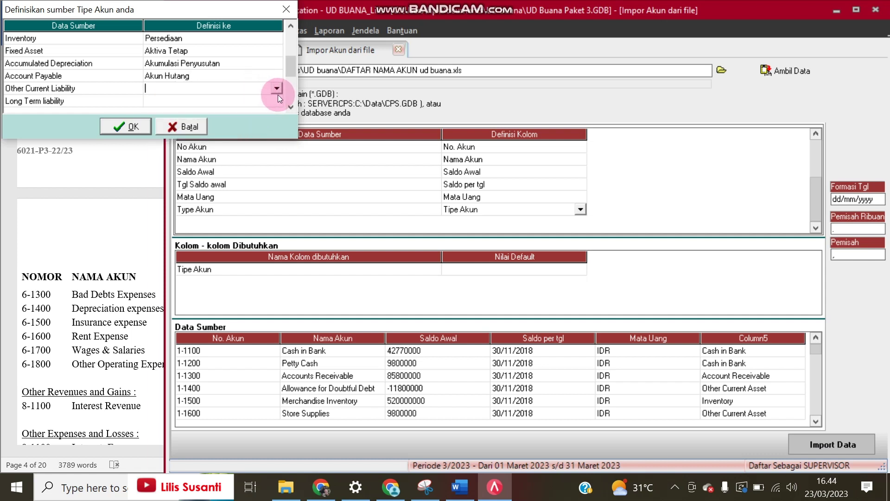
click(276, 88)
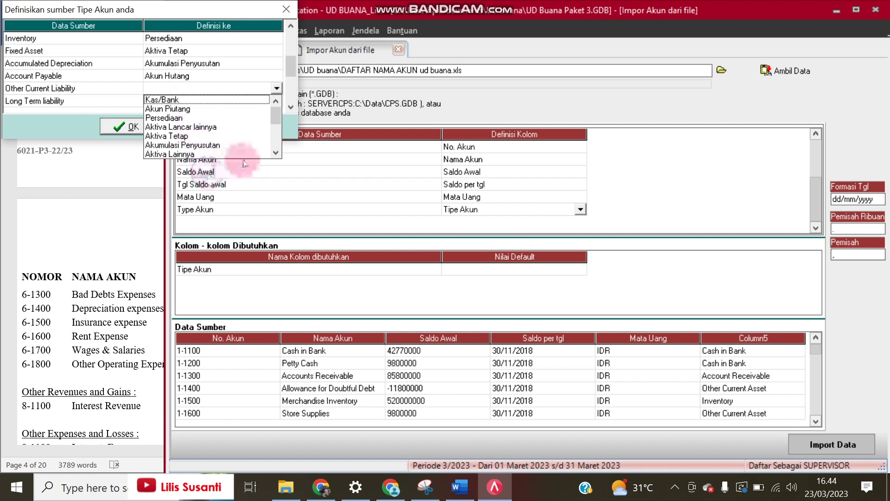
scroll(277, 137, down, 2)
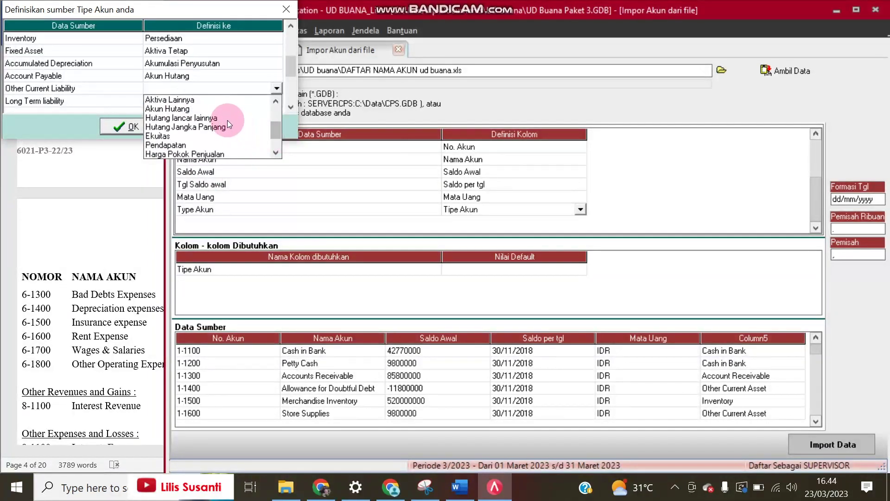
click(227, 120)
click(231, 106)
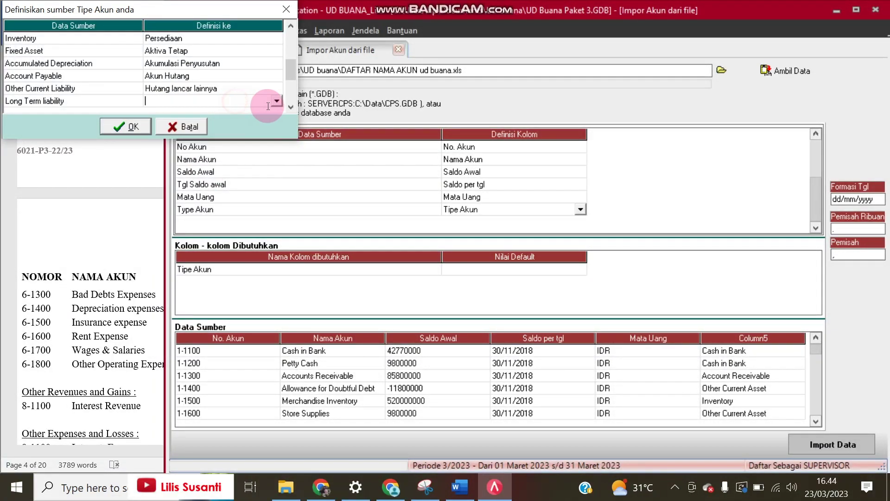
click(277, 100)
scroll(272, 153, down, 2)
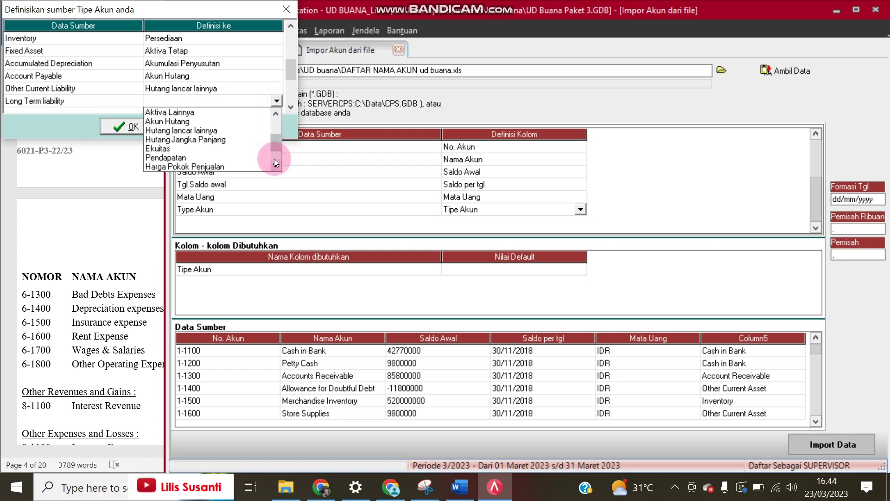
click(249, 140)
Step: Define the source account type Equity as Ekuitas
click(291, 106)
click(290, 106)
click(291, 107)
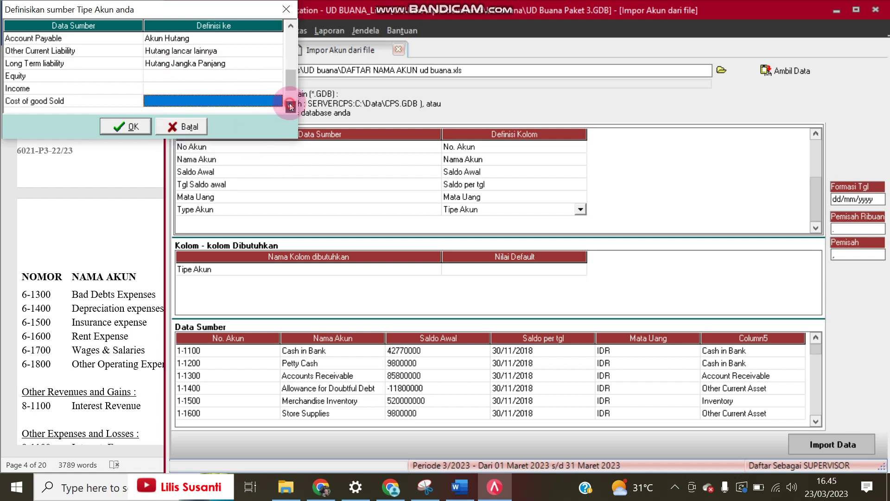
click(258, 76)
click(265, 80)
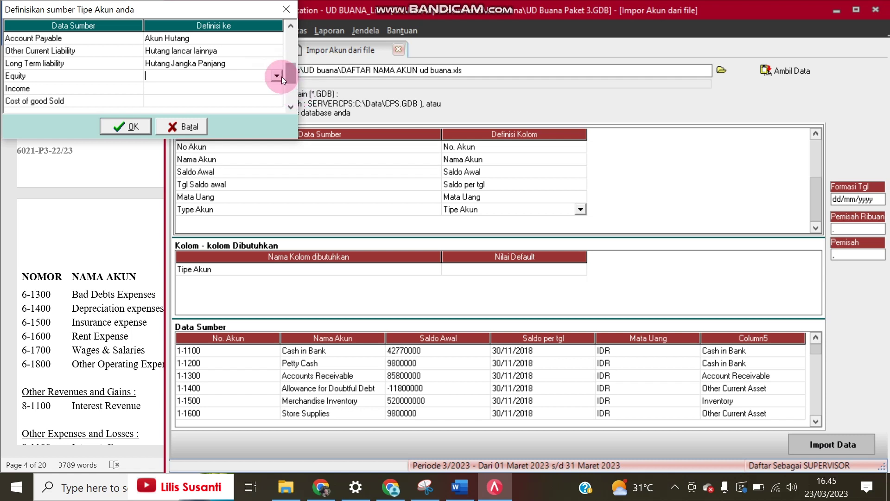
click(281, 78)
click(277, 121)
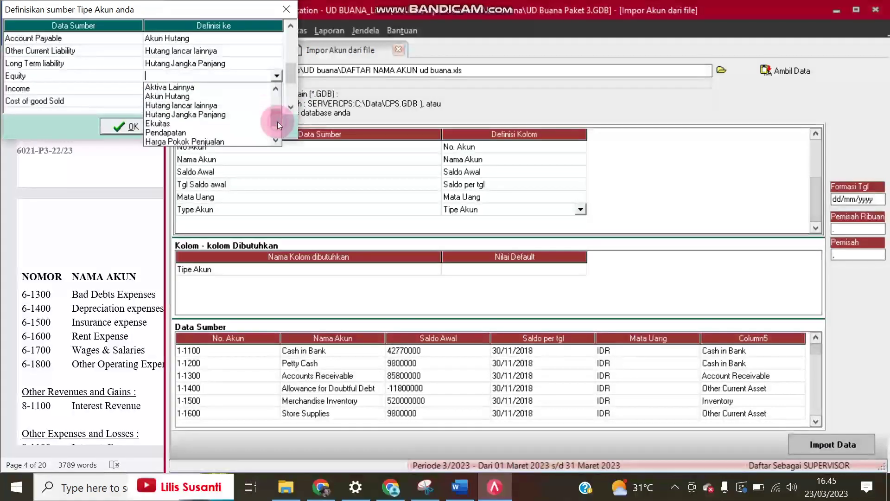
click(237, 124)
Step: Define the source account type Income as Pendapatan and Cost of good Sold as Harga Pokok Penjualan
click(263, 93)
click(264, 93)
click(277, 89)
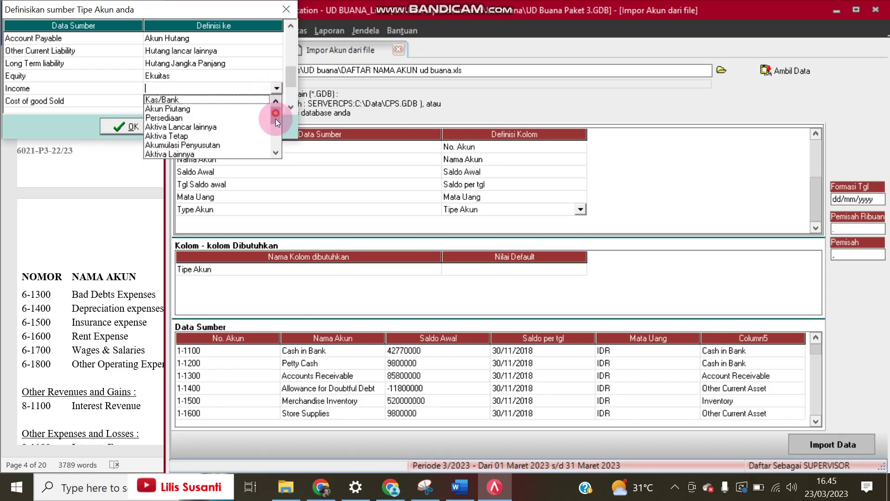
drag(275, 116, 280, 150)
click(230, 121)
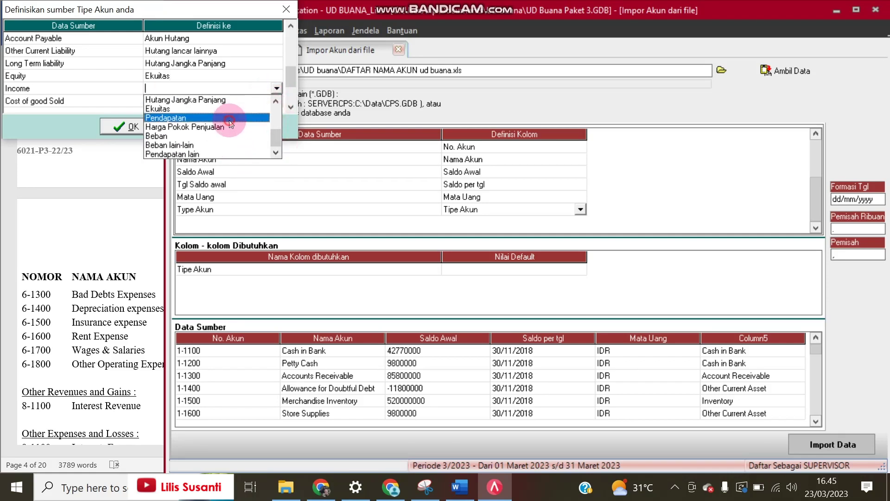
click(253, 103)
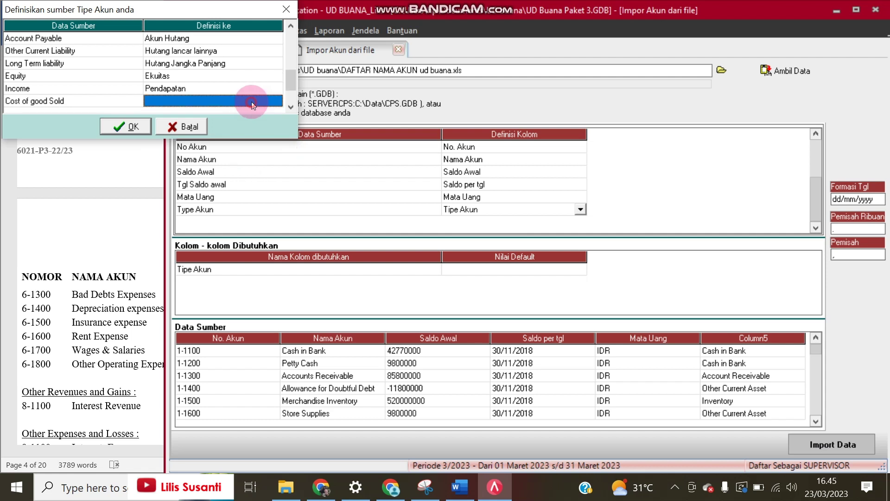
click(277, 101)
drag(272, 130, 274, 157)
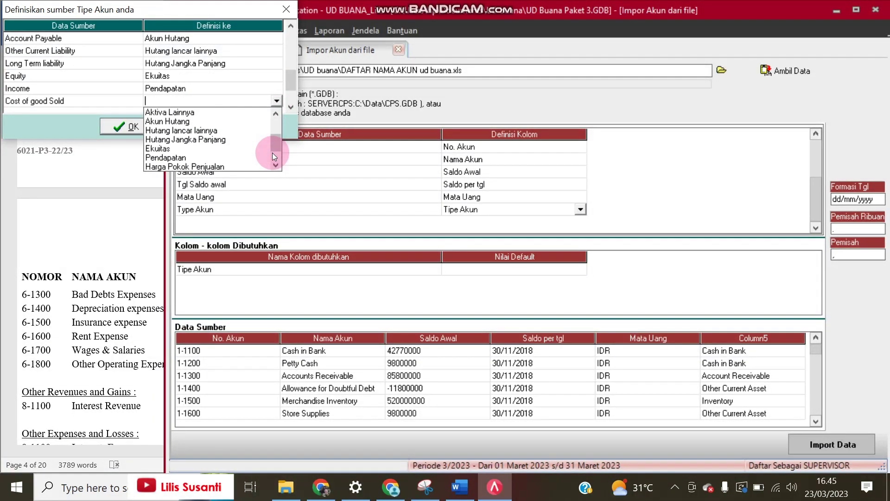
click(252, 164)
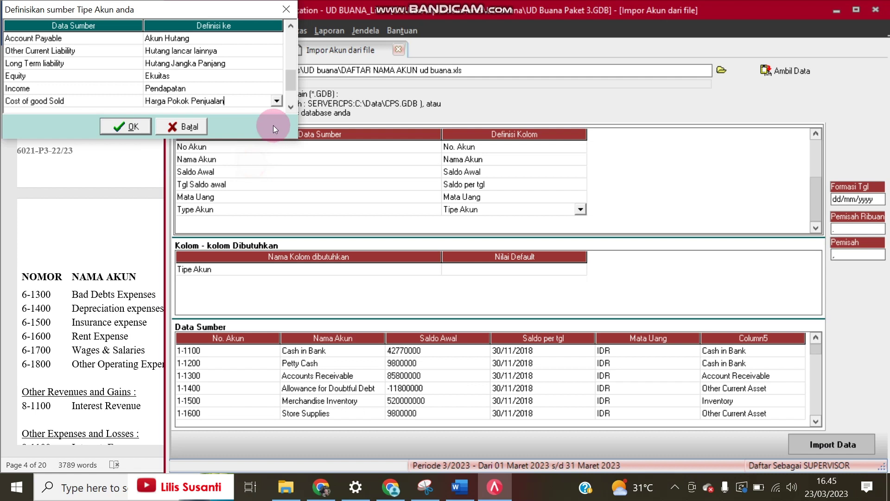
Step: Define the source account type Expense as Beban
click(291, 106)
click(291, 106)
click(290, 107)
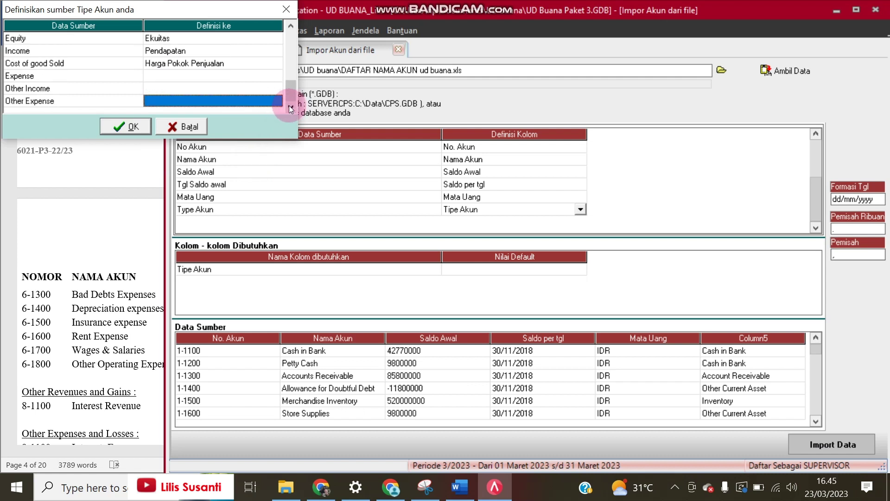
click(268, 79)
click(268, 76)
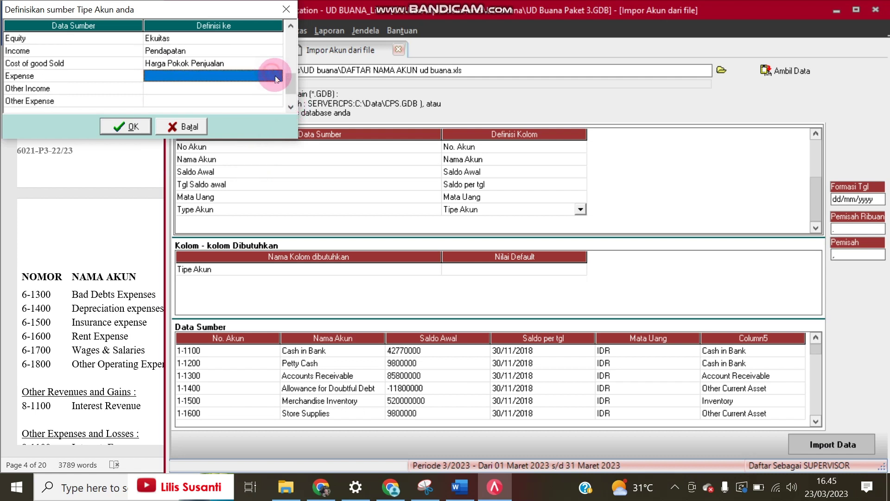
click(276, 77)
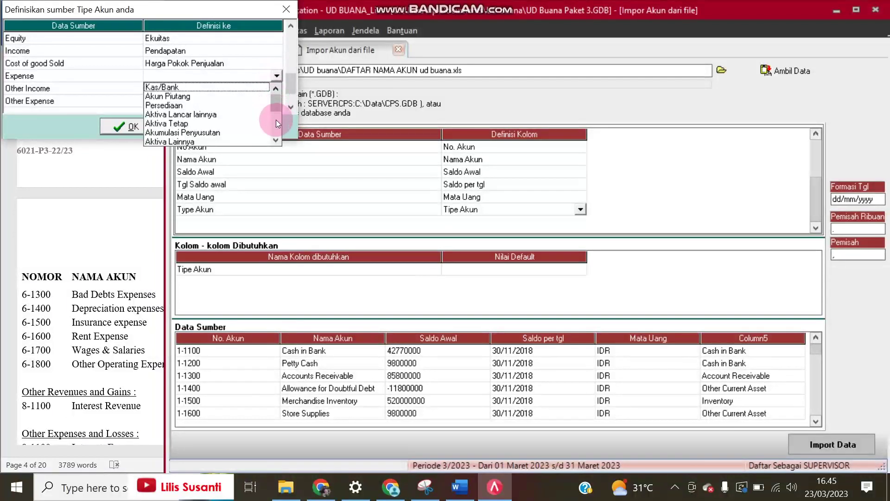
scroll(277, 123, down, 2)
click(277, 139)
click(277, 139)
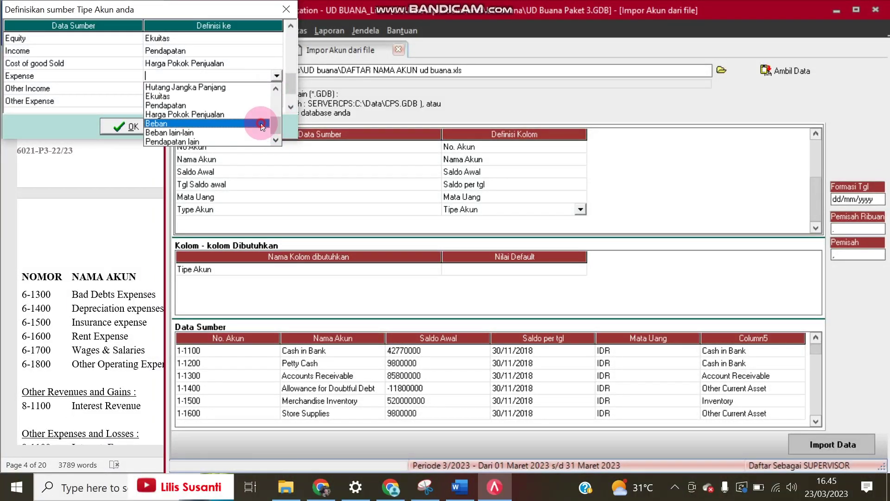
click(262, 124)
Step: Define the source account type Other Income as Pendapatan lain
click(262, 91)
click(266, 91)
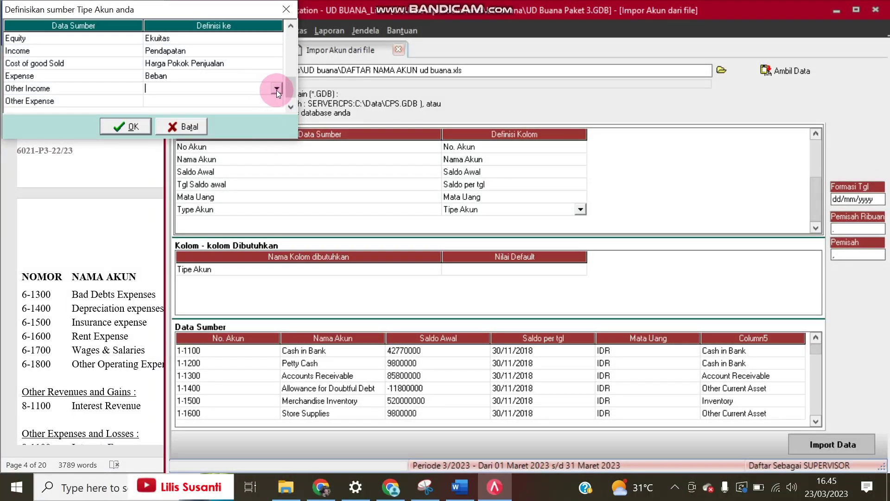
click(276, 89)
scroll(280, 127, down, 3)
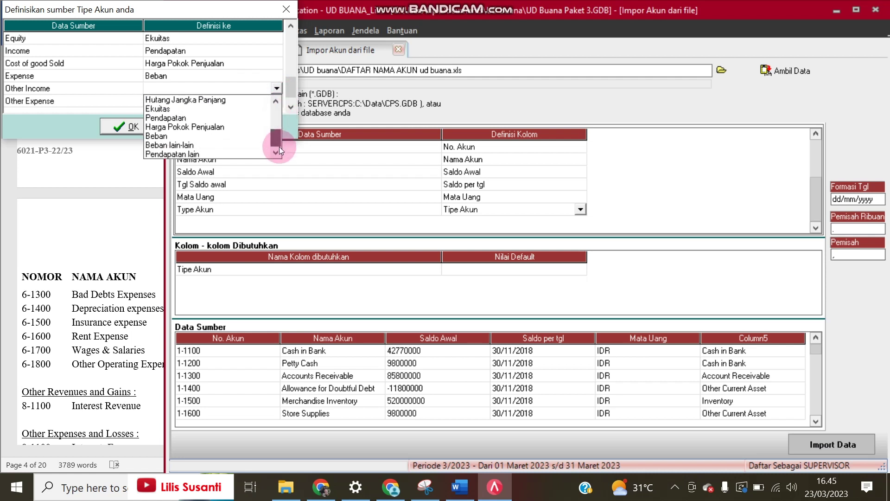
click(254, 150)
Step: Define the source account type Other Expense as Beban lain-lain and accept the account type definitions
click(263, 100)
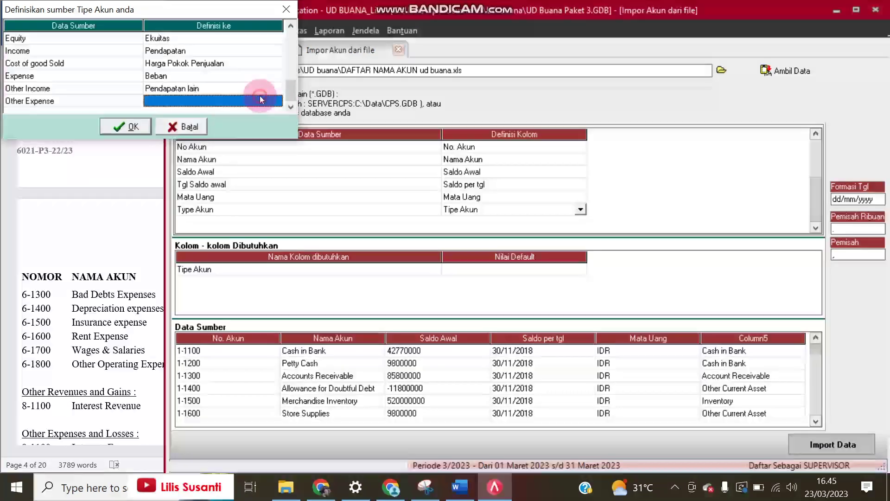
click(271, 102)
click(277, 101)
drag(276, 130, 275, 158)
click(246, 151)
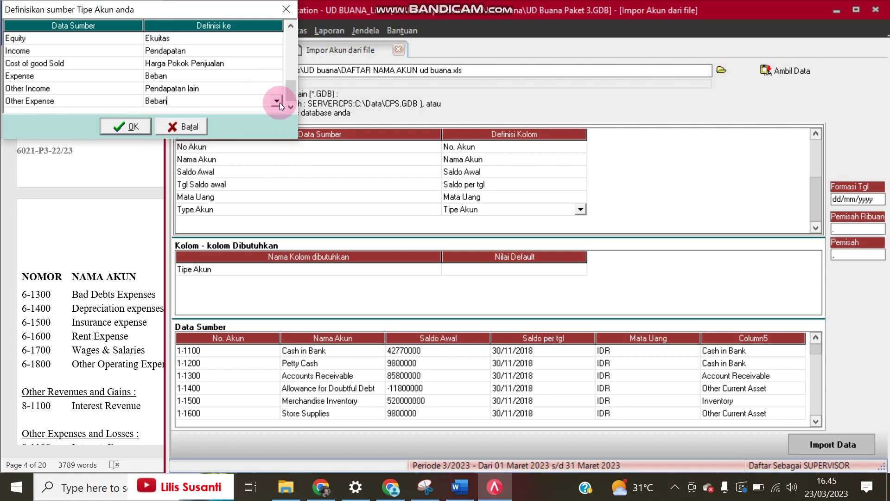
click(278, 103)
drag(275, 155, 262, 157)
click(261, 158)
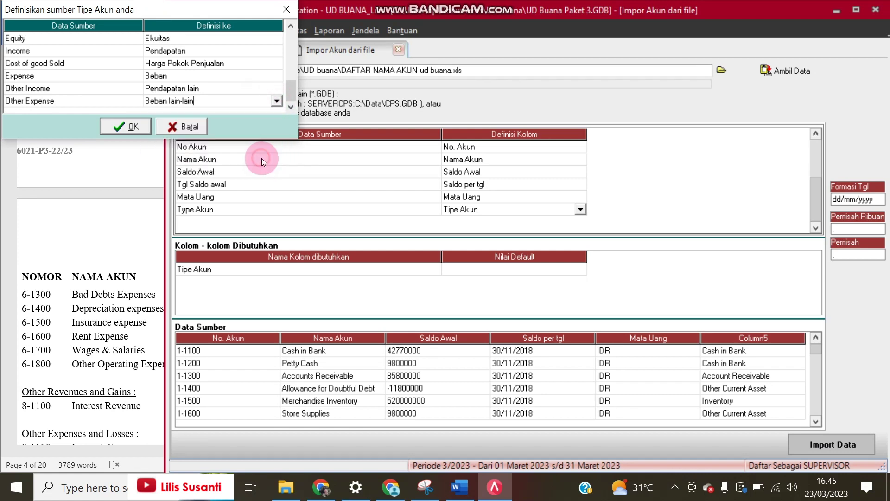
click(116, 127)
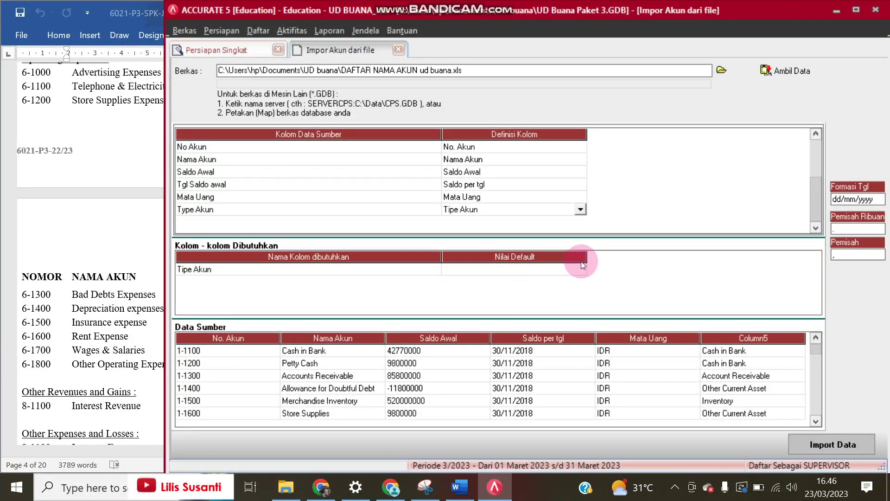
Step: Import the mapped account data from the DAFTAR NAMA AKUN ud buana.xls workbook
click(822, 445)
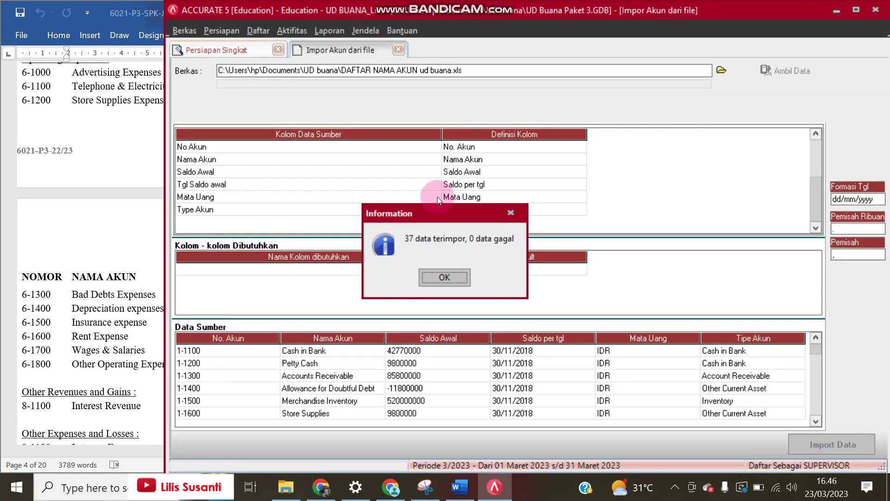
click(456, 276)
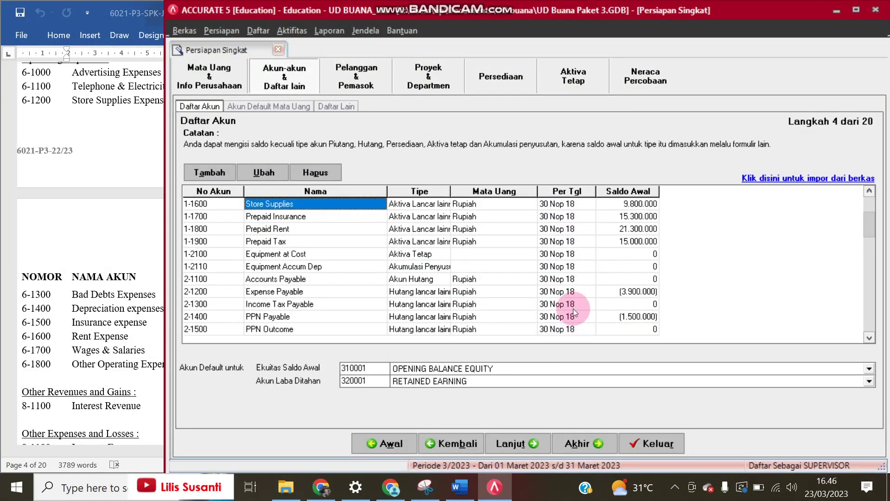
Step: Examine the opening balances and account types of the imported asset and liability accounts, including Accounts Receivable, Merchandise Inventory and Equipment at Cost
scroll(614, 316, up, 5)
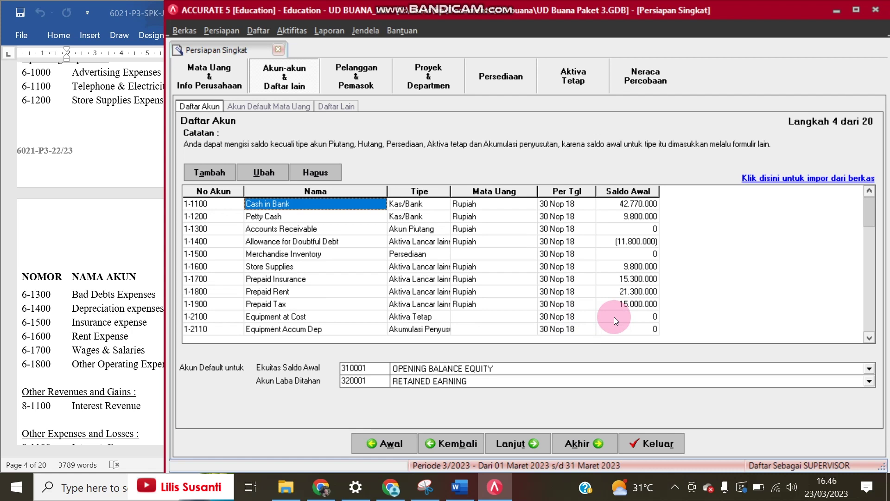
click(620, 229)
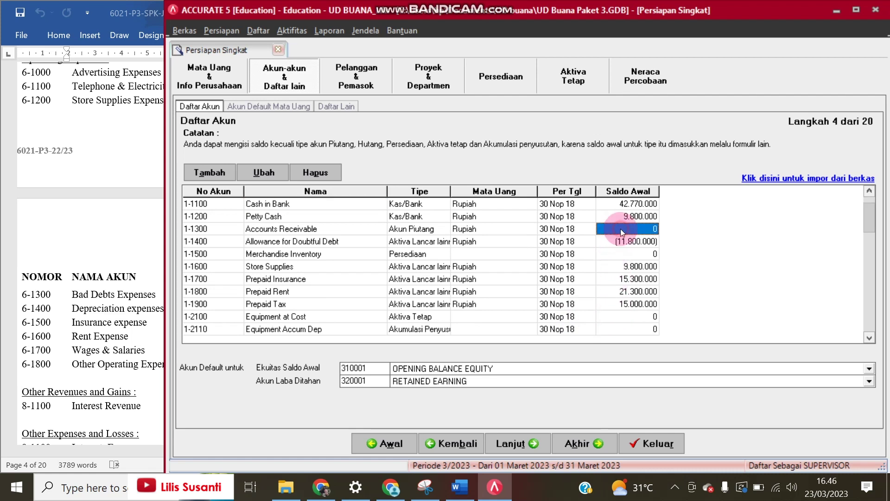
click(620, 255)
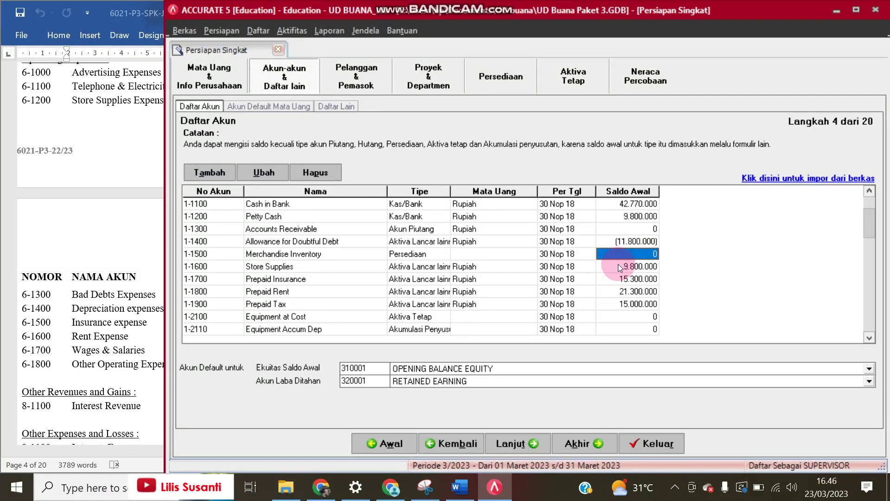
click(619, 264)
click(407, 231)
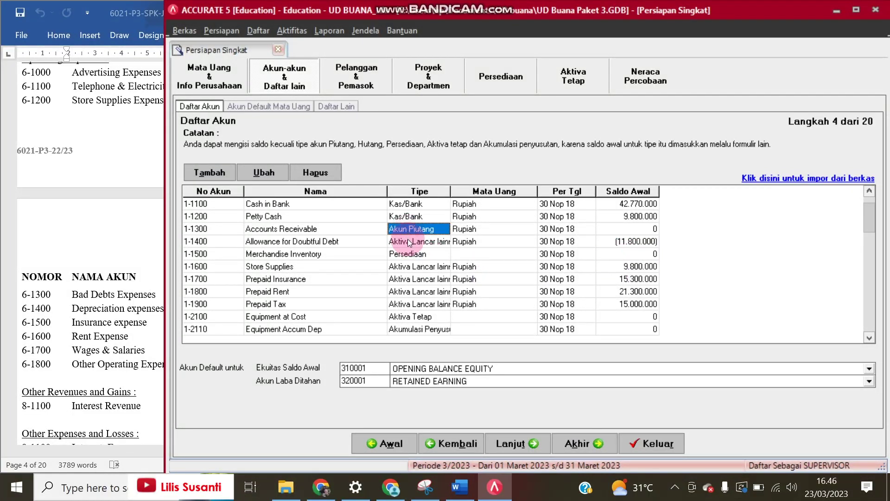
click(407, 256)
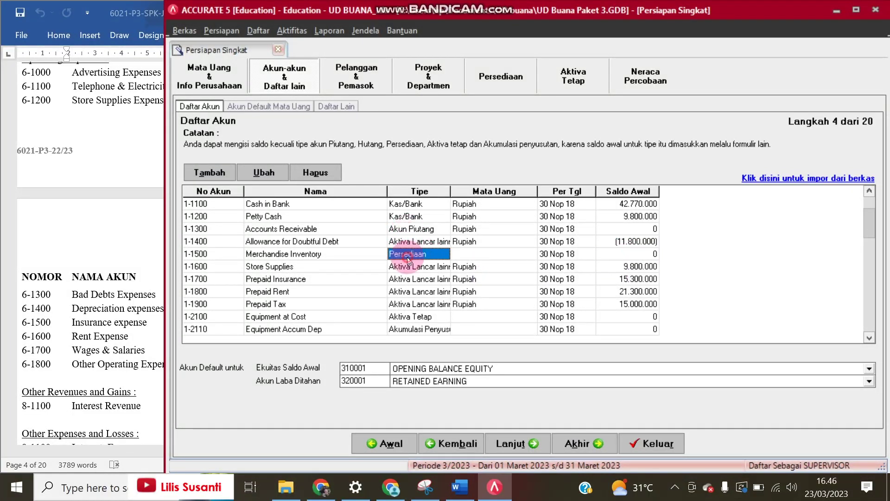
click(422, 317)
key(Down)
key(Down)
key(Down)
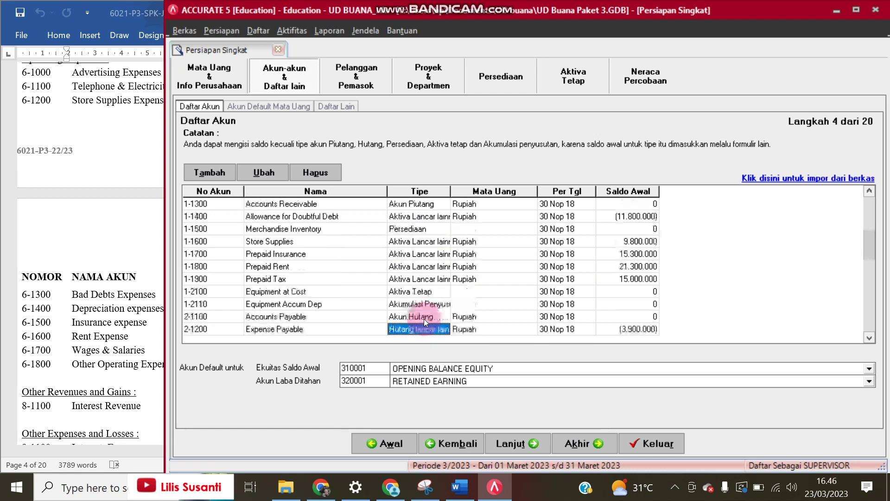
key(Down)
key(Down)
key(Down)
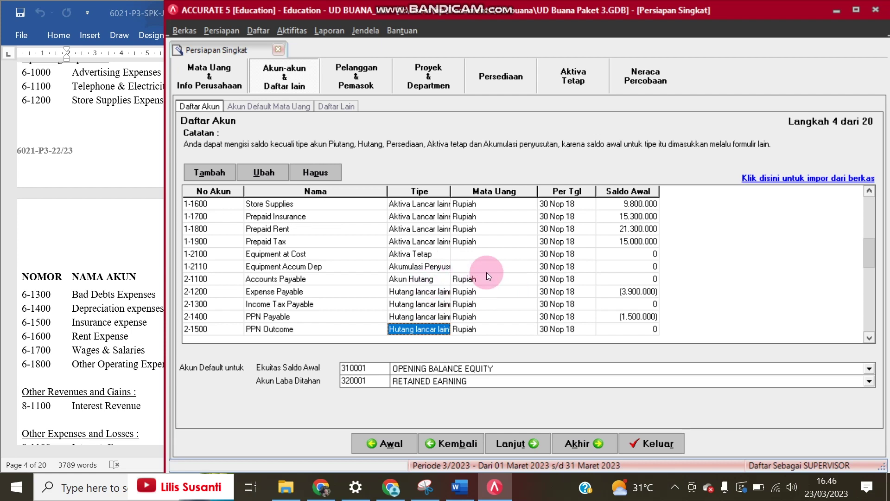
Step: Review the account types from Accounts Payable through the other liability accounts and back up to Petty Cash
click(415, 280)
key(Down)
key(Down)
key(Down)
key(Down)
key(Down)
key(Down)
key(Down)
key(Down)
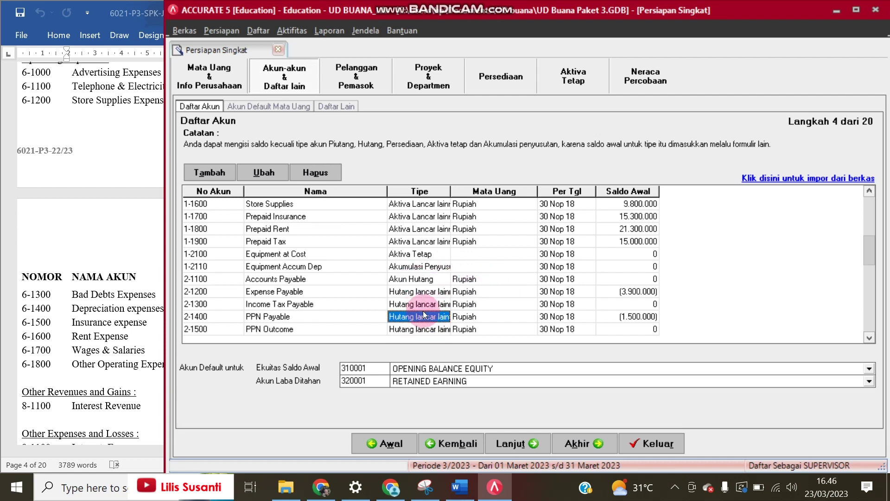
key(Up)
key(Up)
key(Up)
key(Up)
key(Up)
key(Up)
key(Up)
key(Up)
key(Up)
key(Up)
key(Up)
key(Up)
key(Up)
key(Up)
key(Up)
key(Up)
key(Up)
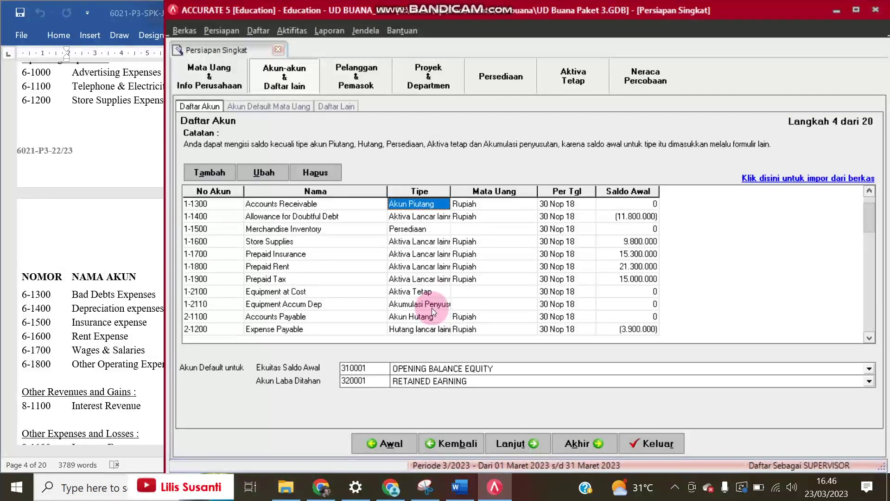
key(Up)
key(Up)
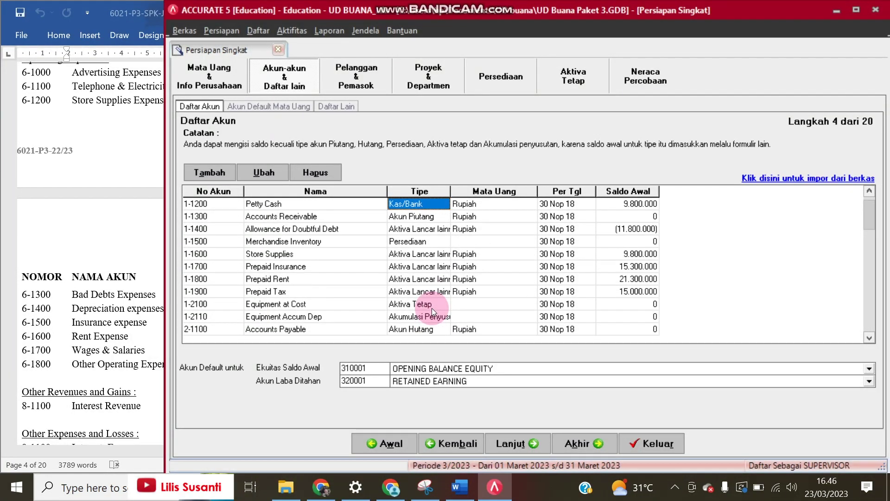
Step: Recheck the entries for Accounts Receivable, Merchandise Inventory, Equipment at Cost, Equipment Accum Dep and the payable accounts
click(415, 229)
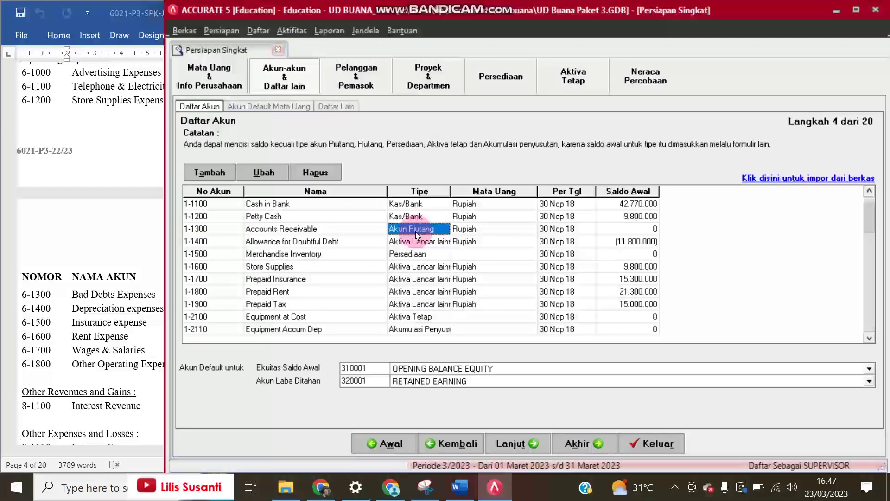
click(416, 254)
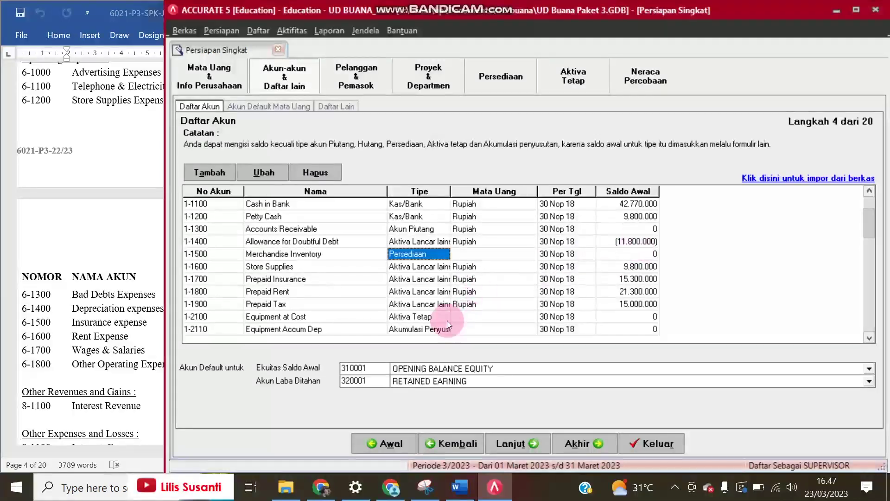
click(429, 317)
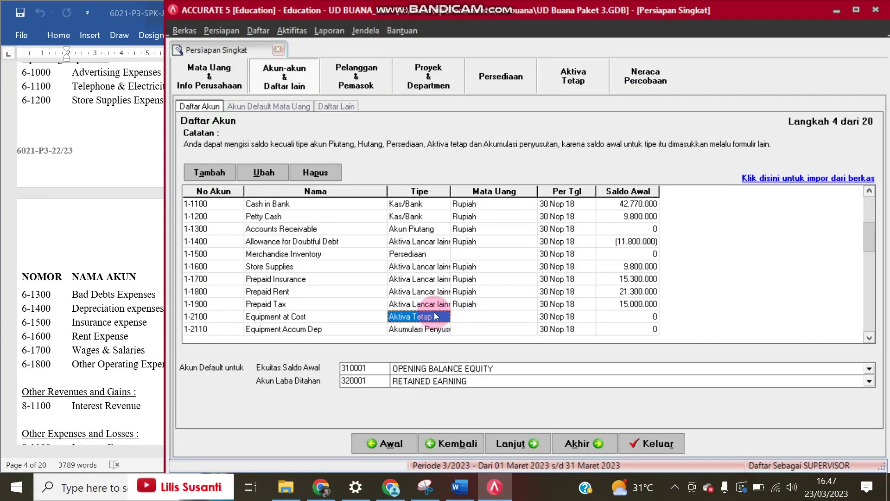
click(453, 329)
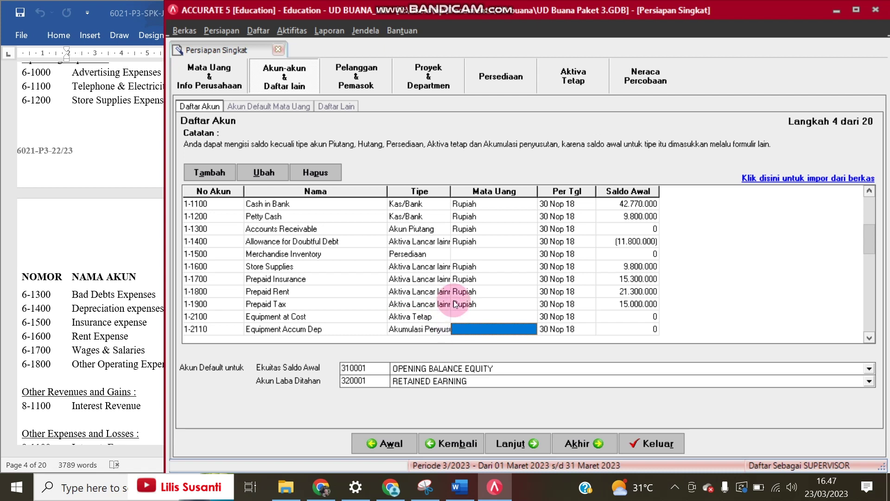
key(Down)
key(Down)
key(Down)
key(Down)
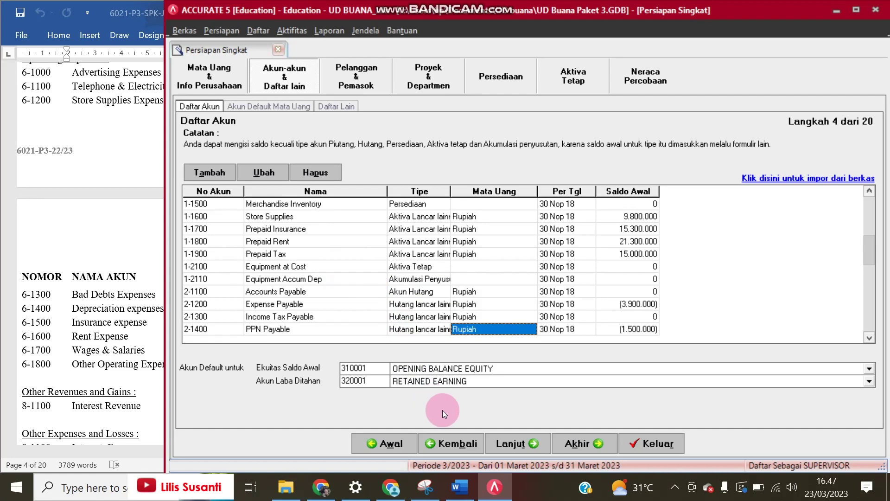
Step: Advance to the currency default accounts and set Pembayaran Dimuka Penjualan to Accounts Payable for Rupiah
click(513, 442)
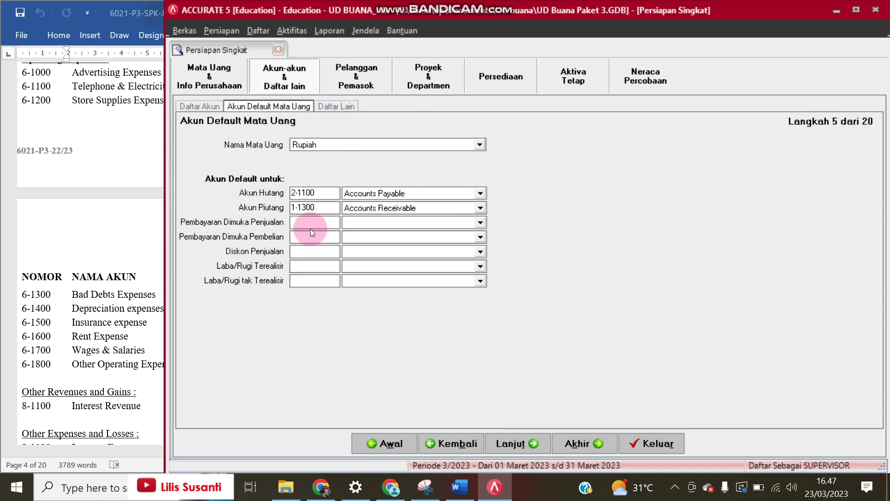
click(480, 223)
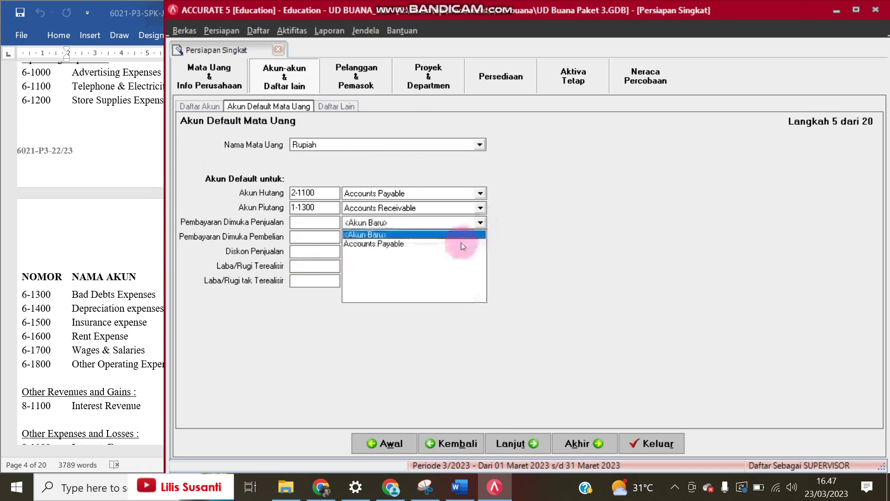
click(430, 241)
Step: Set the default Pembayaran Dimuka Pembelian account to Accounts Receivable and Diskon Penjualan to Sales
click(481, 237)
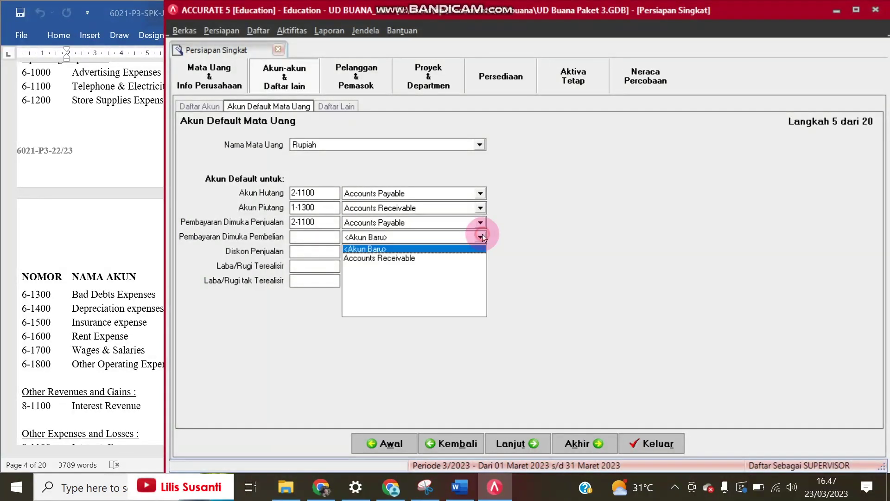
click(464, 258)
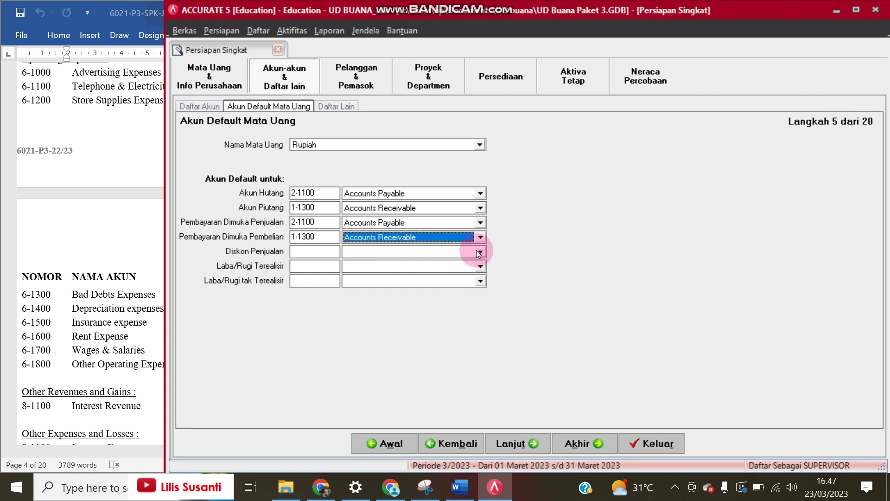
click(478, 252)
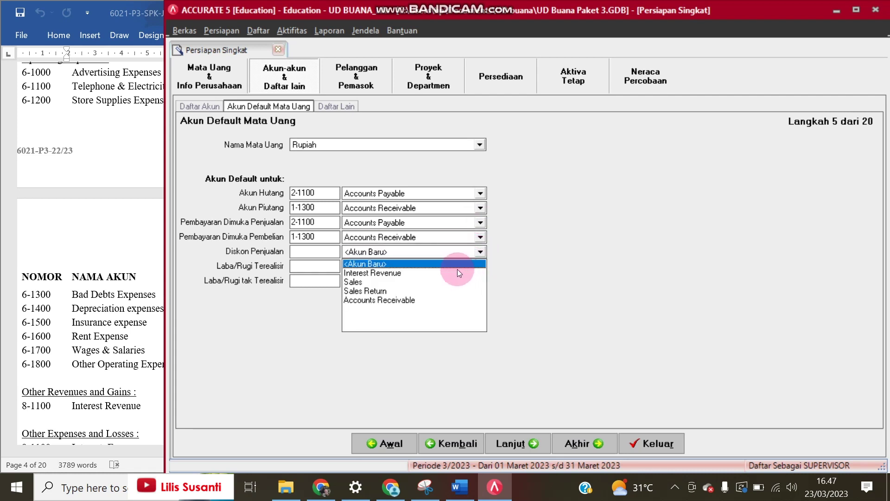
click(441, 282)
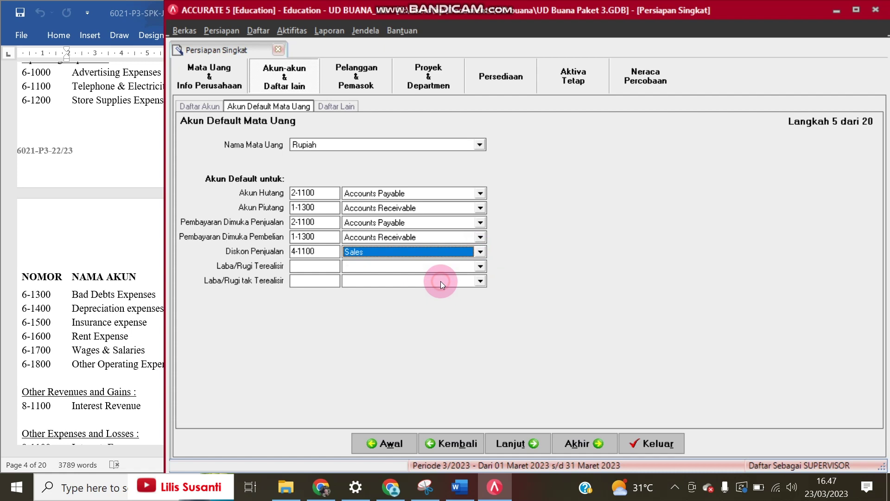
Step: Look through the chart of accounts in the Word document for a sales discount account and compare it with the Diskon Penjualan choices
click(41, 275)
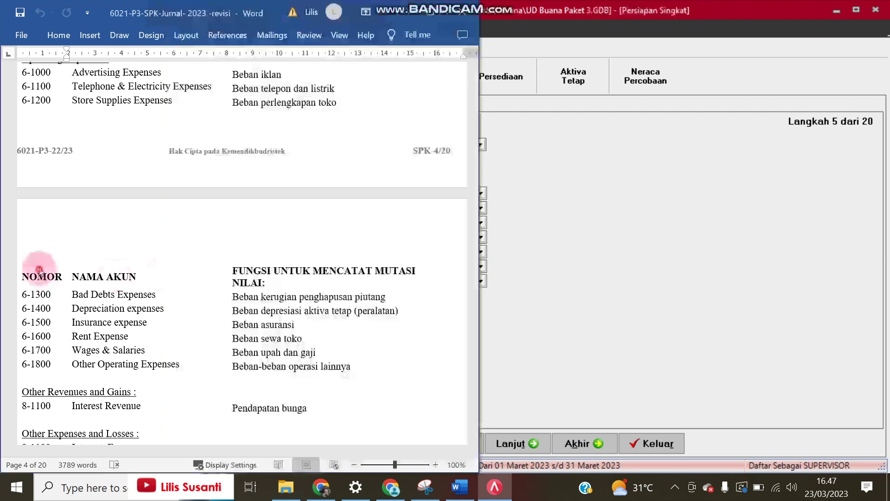
scroll(192, 295, down, 3)
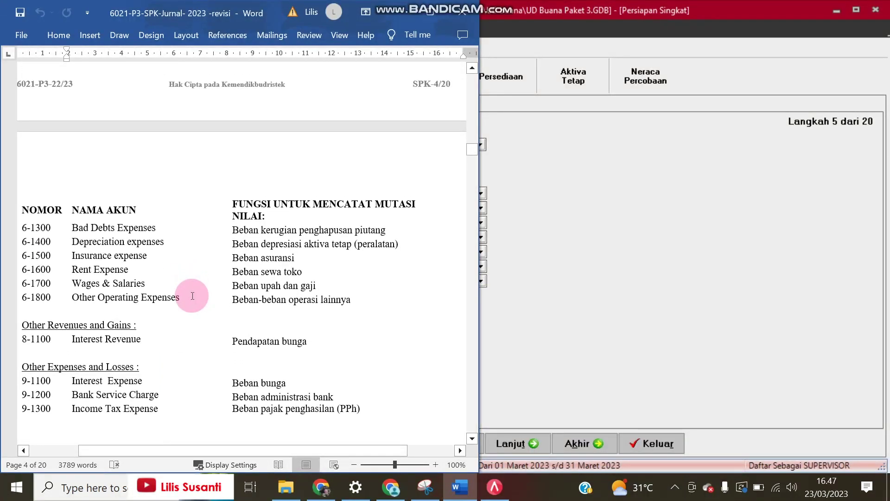
scroll(193, 296, up, 10)
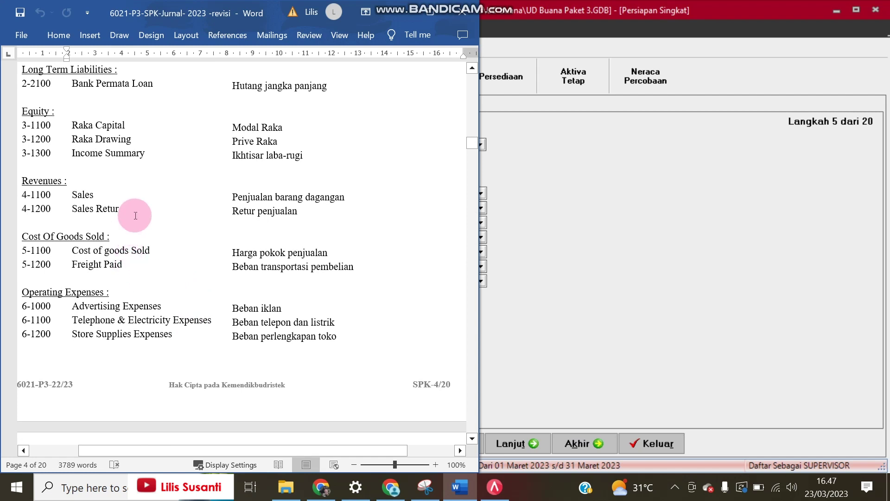
click(139, 198)
click(644, 263)
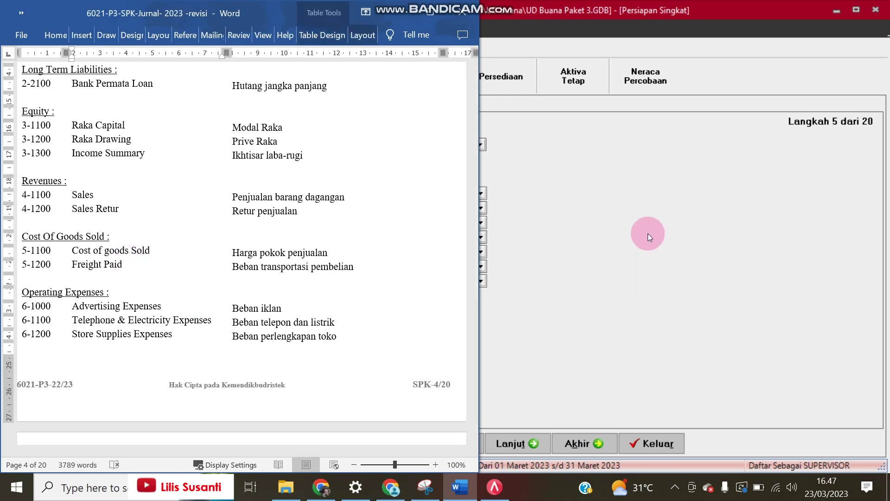
click(293, 266)
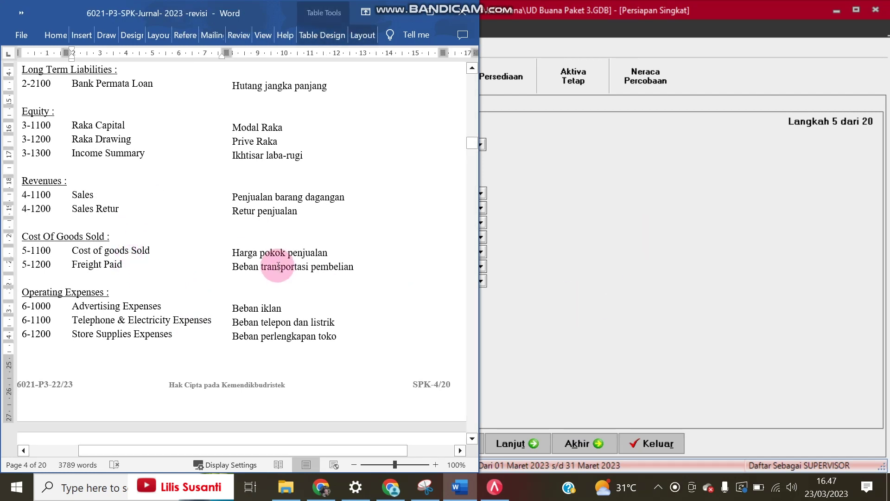
scroll(278, 264, up, 1)
scroll(279, 265, down, 2)
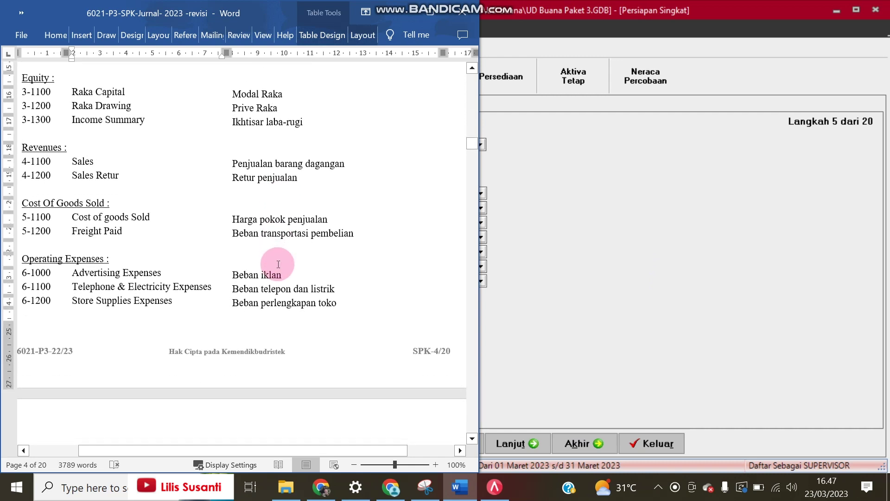
scroll(278, 264, down, 15)
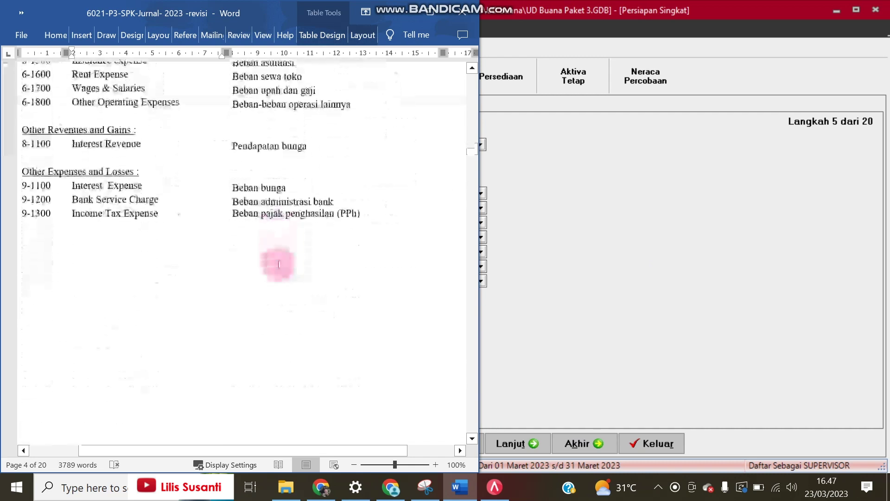
click(594, 232)
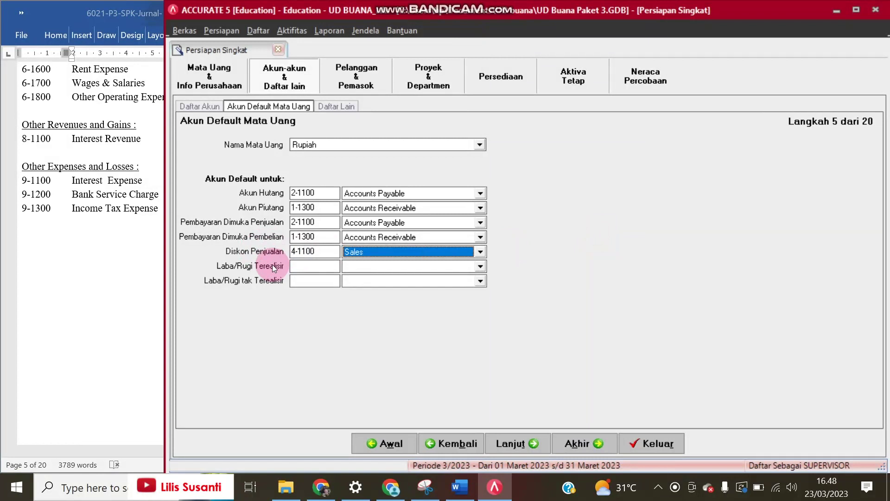
click(481, 252)
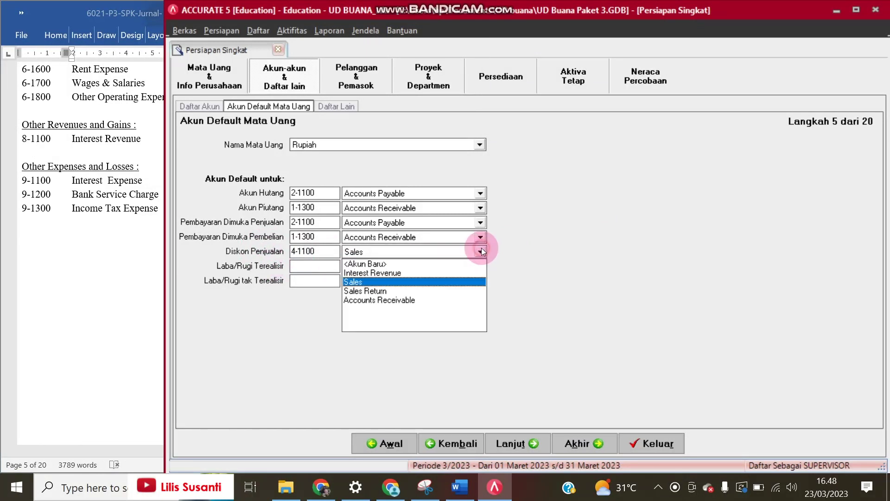
click(163, 240)
scroll(74, 204, up, 12)
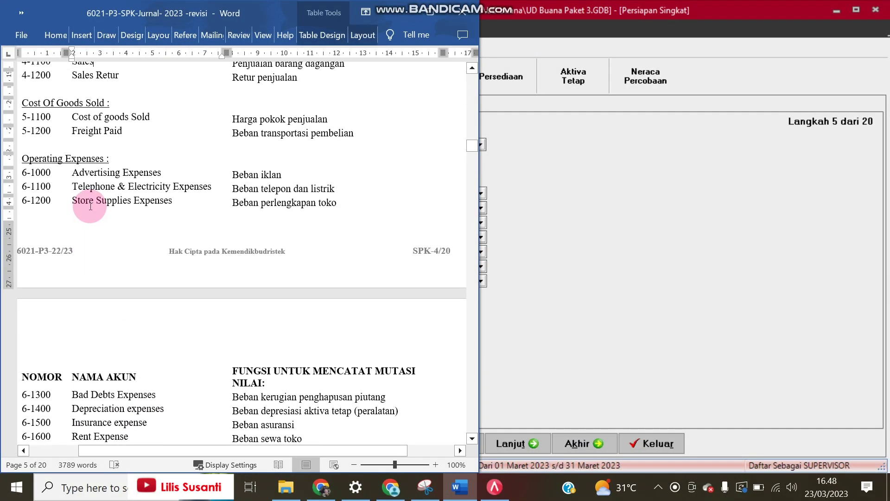
scroll(77, 153, up, 5)
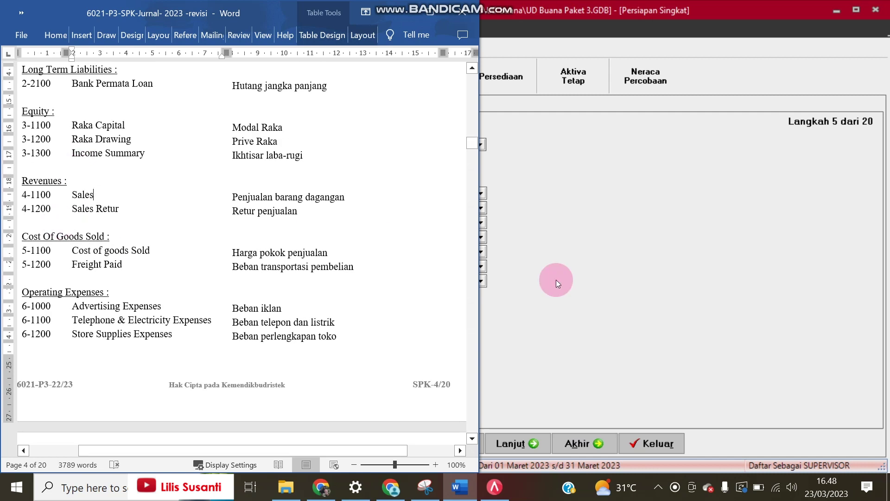
click(615, 277)
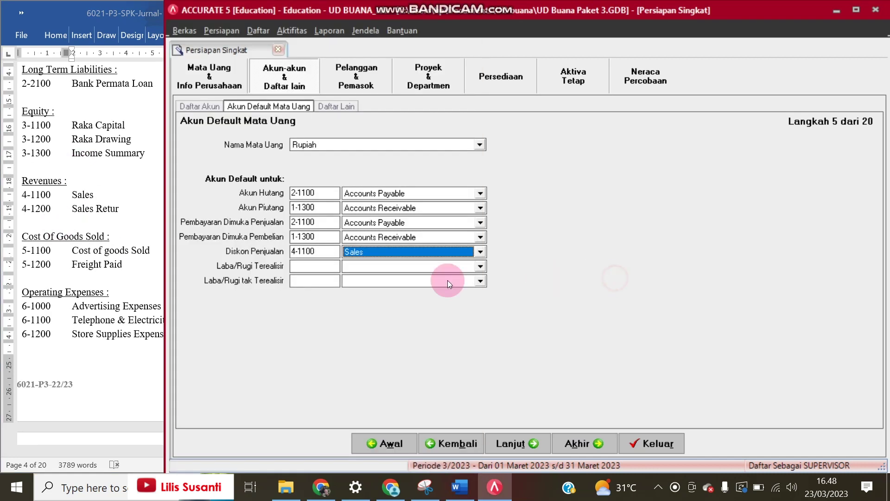
Step: Start a new account for Diskon Penjualan with type Pendapatan and account number 4-1300
click(480, 251)
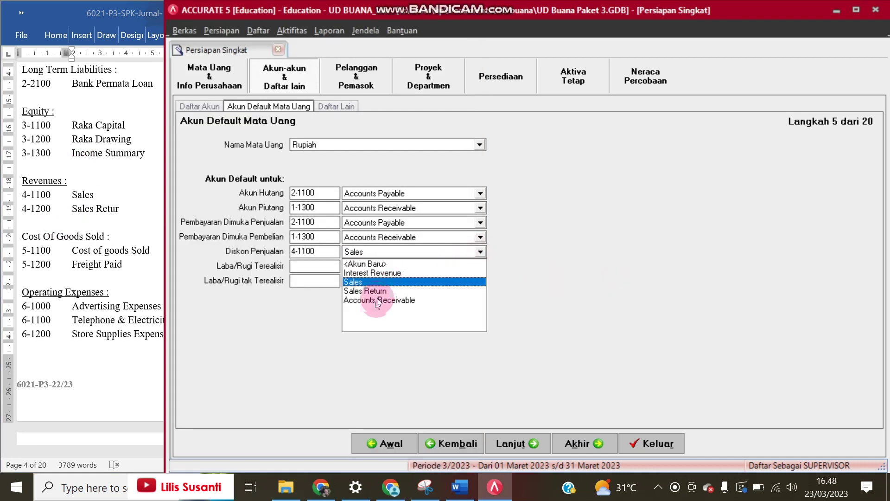
click(377, 262)
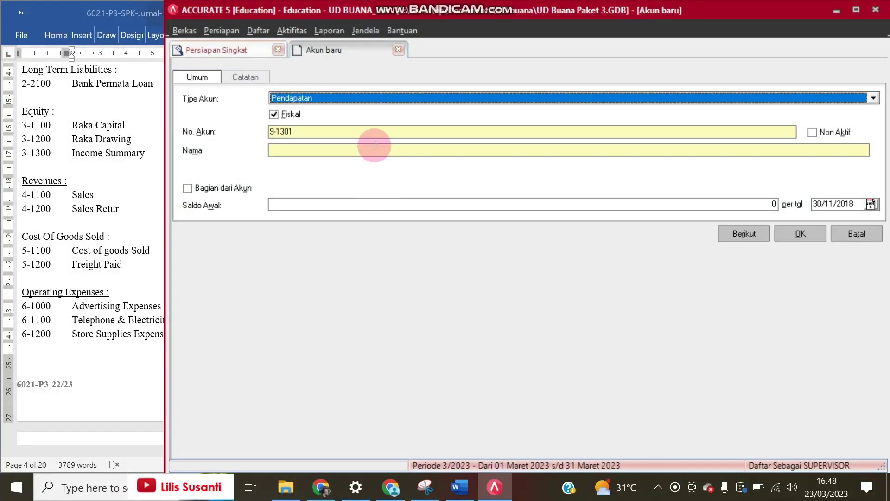
click(364, 93)
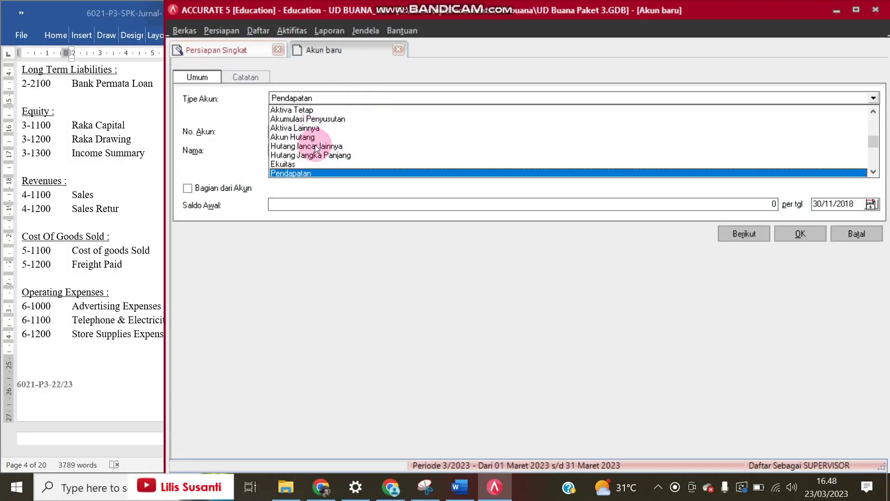
click(313, 174)
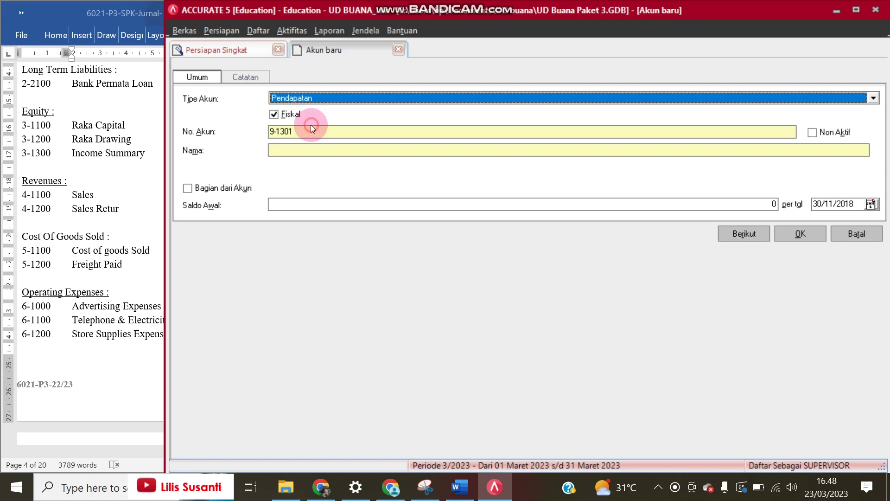
click(307, 133)
text(4)
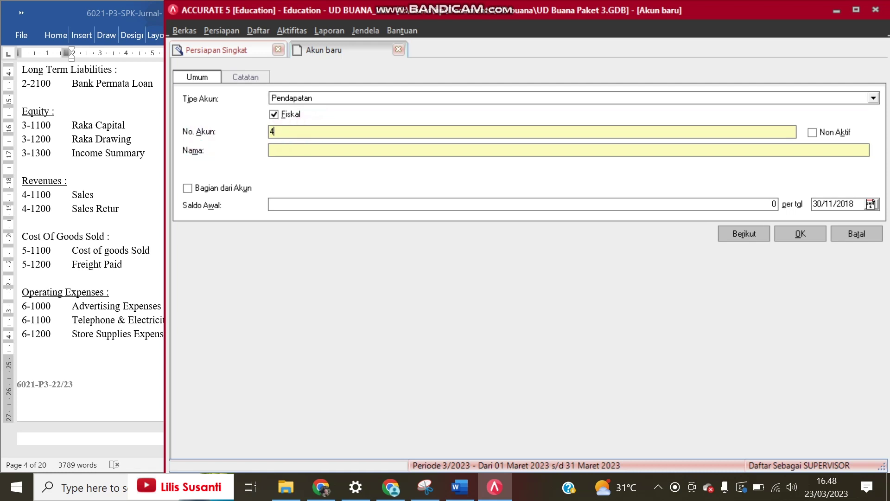
text(-1300)
key(Tab)
Step: Name the new account Sales Discount and save it as the default for Diskon Penjualan
click(299, 148)
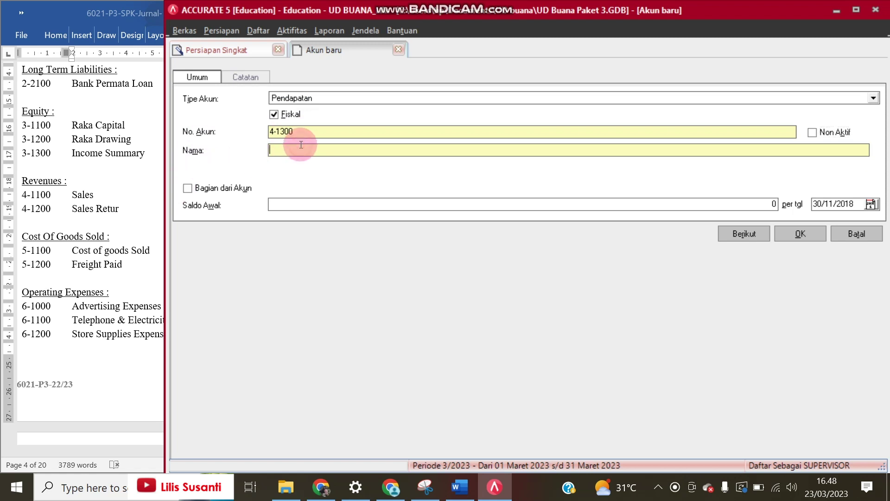
text(Sale)
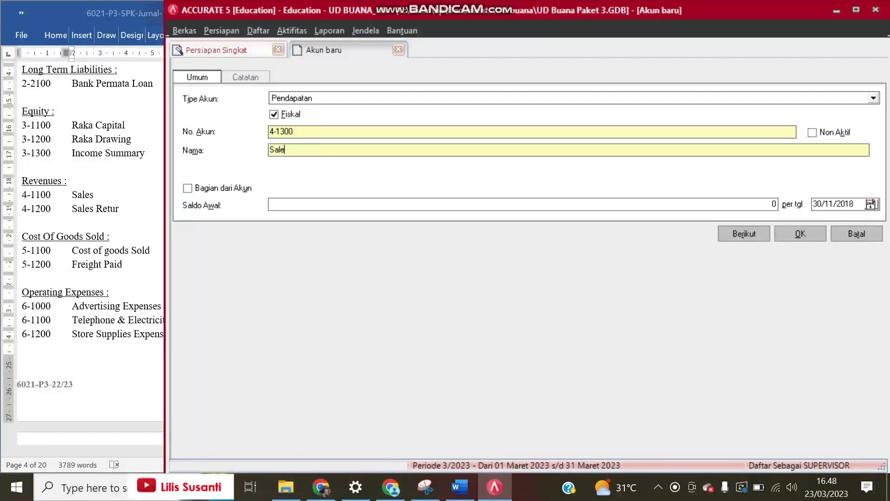
text(s Disk)
key(BackSpace)
text(count)
click(809, 235)
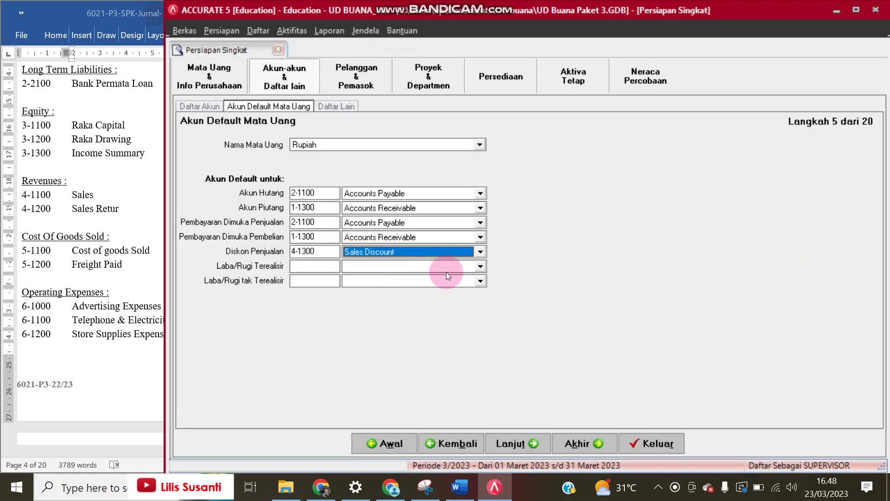
Step: Leave both Laba/Rugi default accounts blank and advance to the Daftar Lain step
click(483, 266)
click(583, 265)
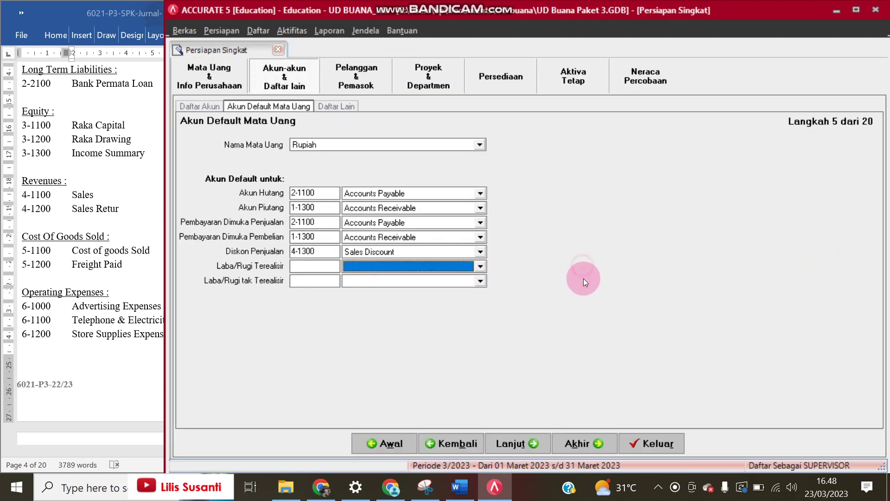
click(524, 444)
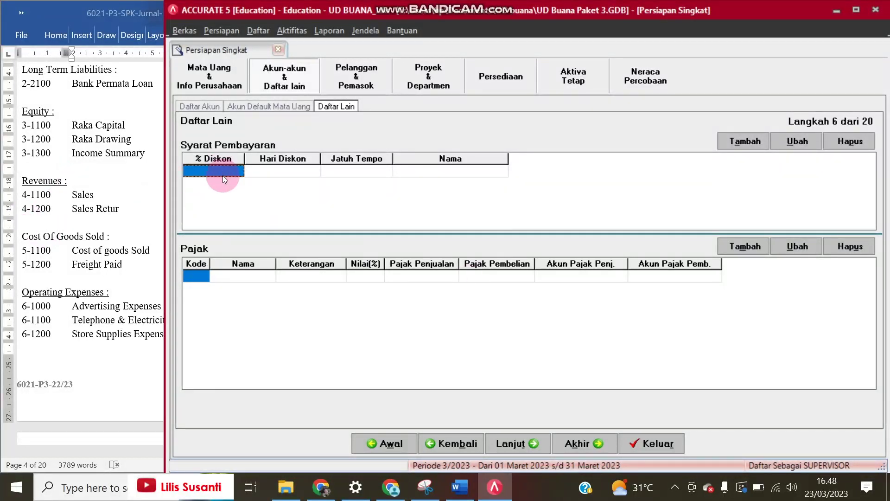
Step: Look through the Word document for the payment terms in the Pembelian and Penjualan policies
click(116, 206)
scroll(124, 239, down, 10)
scroll(127, 243, down, 20)
scroll(131, 249, down, 15)
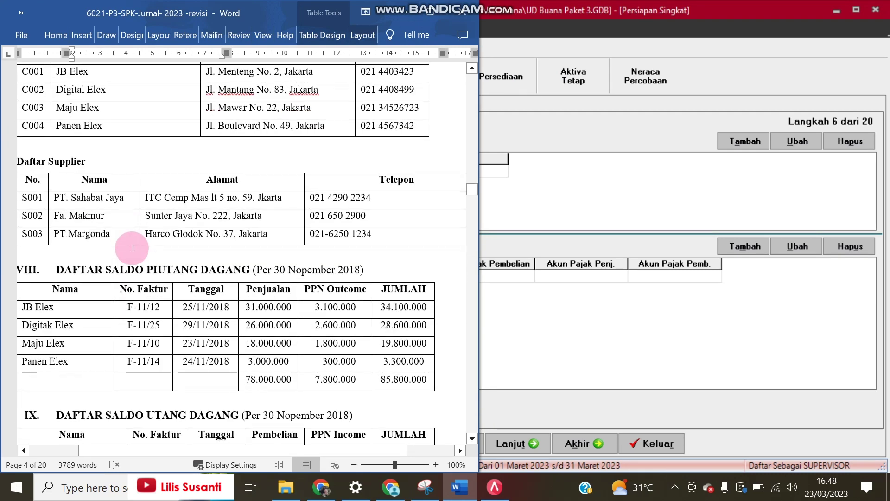
scroll(133, 248, down, 2)
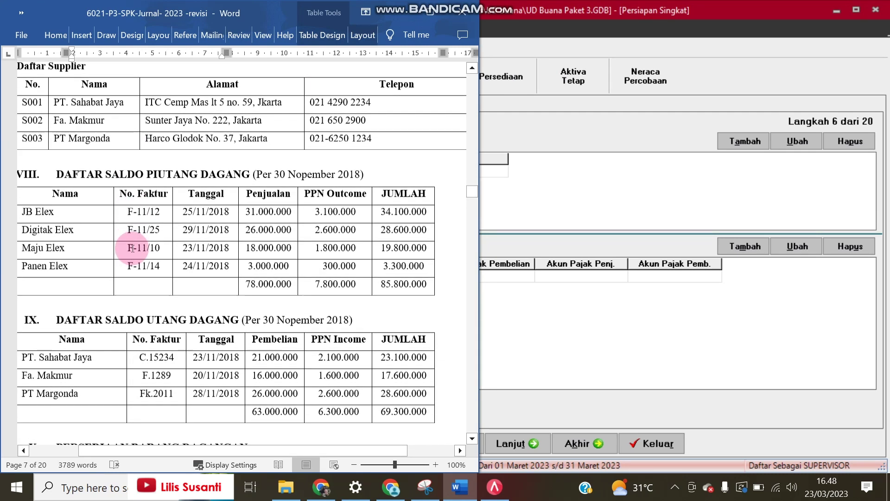
scroll(132, 249, up, 1)
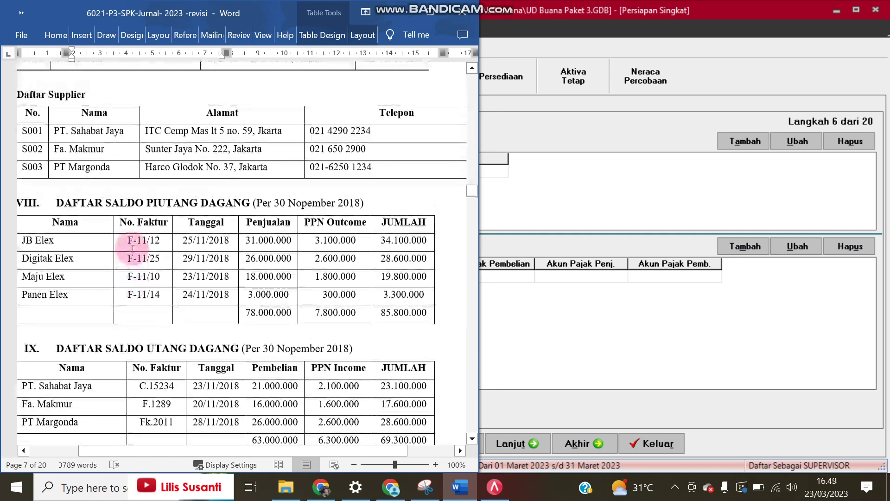
scroll(133, 249, down, 4)
drag(471, 195, 471, 126)
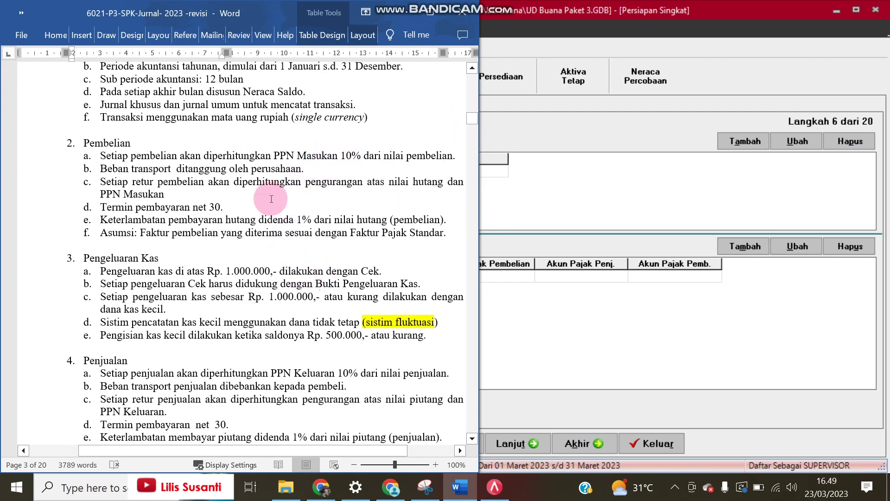
drag(193, 207, 215, 207)
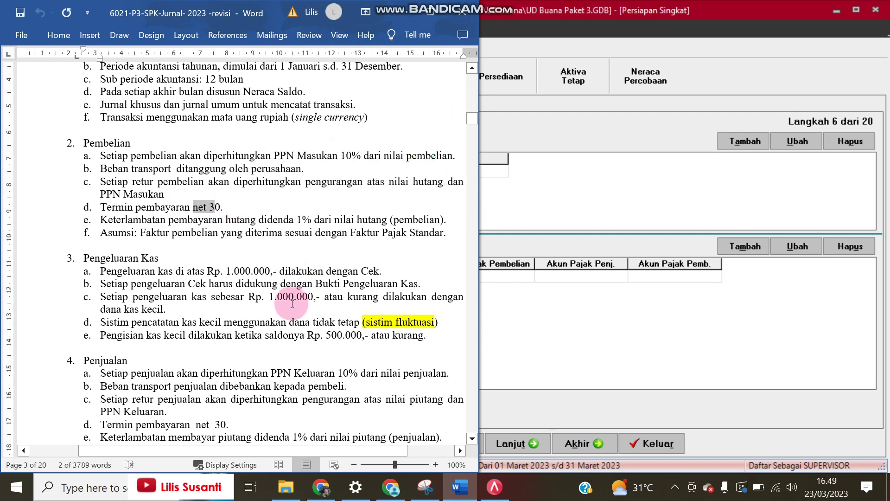
scroll(292, 304, down, 1)
click(221, 391)
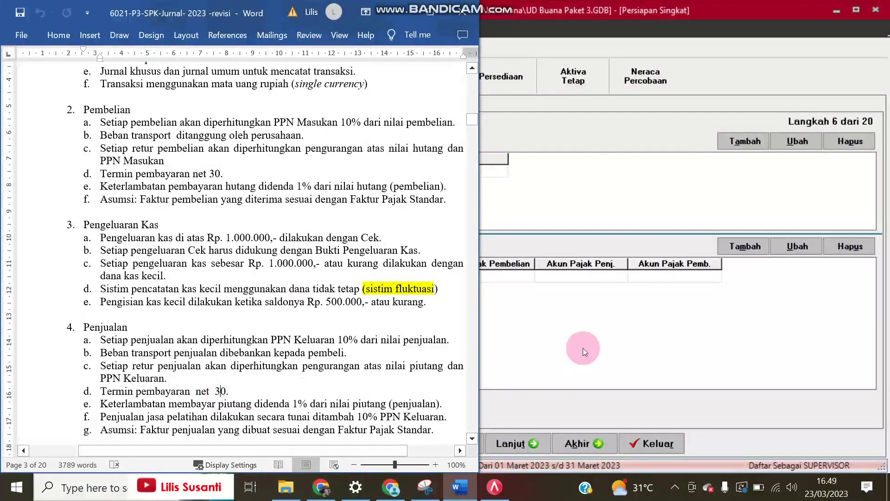
Step: Add a payment term under Syarat Pembayaran with Jatuh Tempo 30 and the name Net 30
click(583, 348)
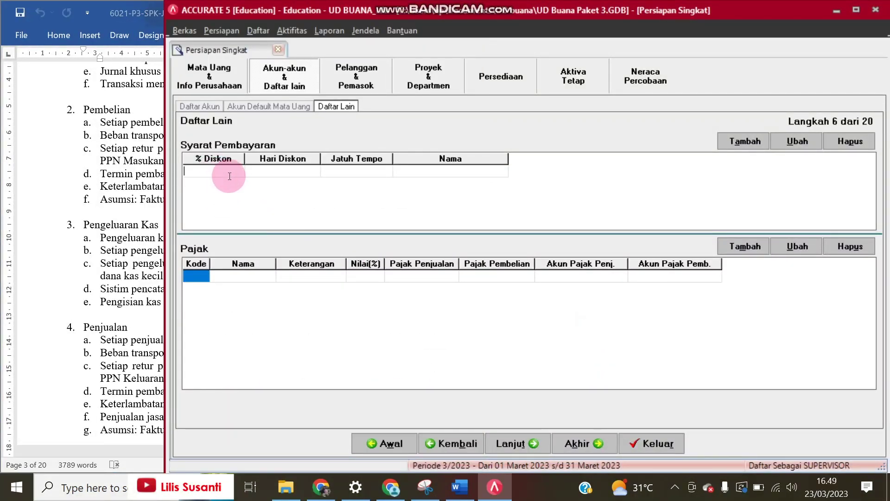
click(339, 172)
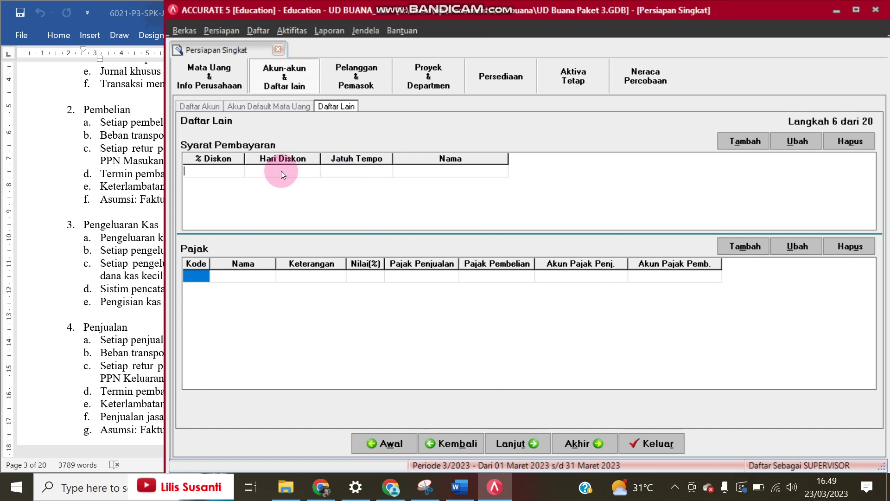
click(340, 171)
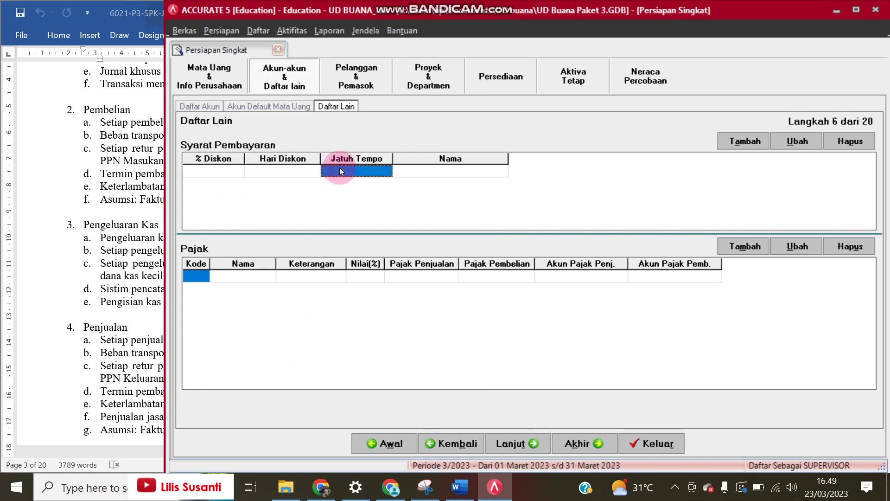
click(340, 169)
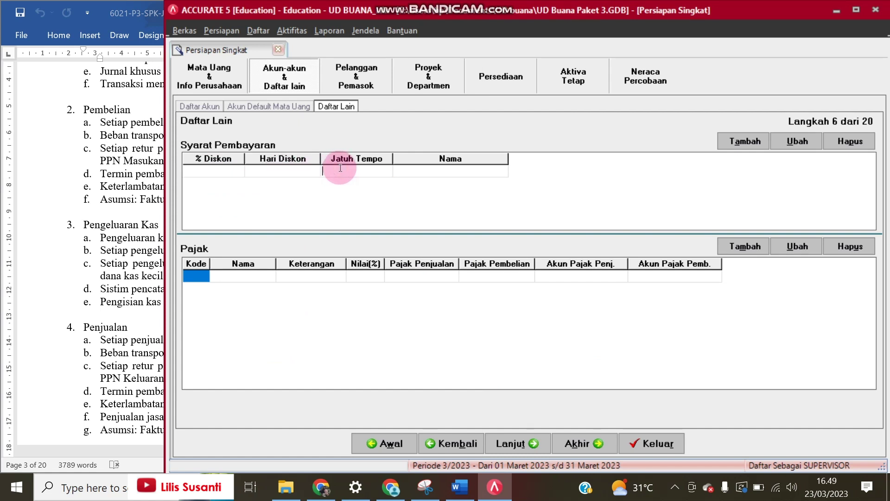
text(30)
key(Tab)
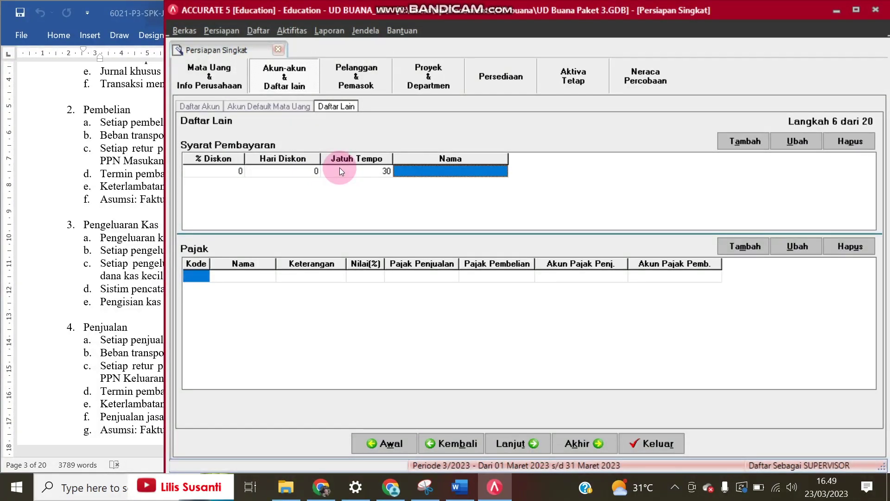
click(408, 172)
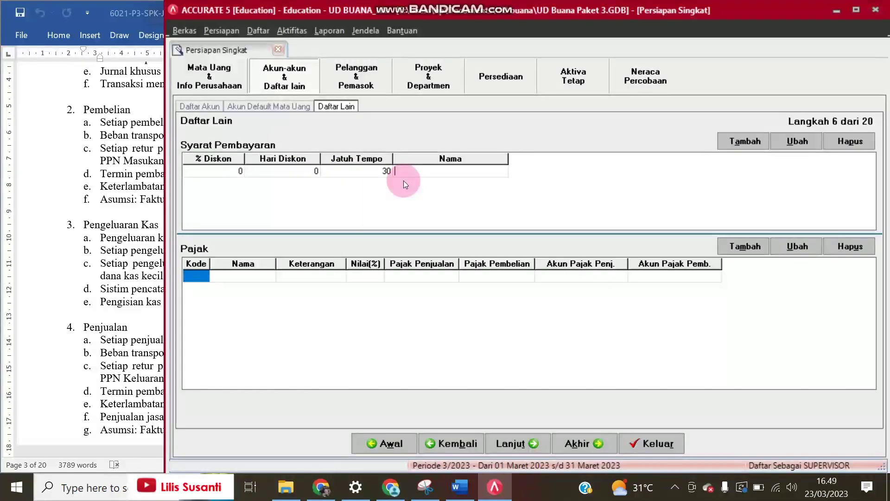
key(Return)
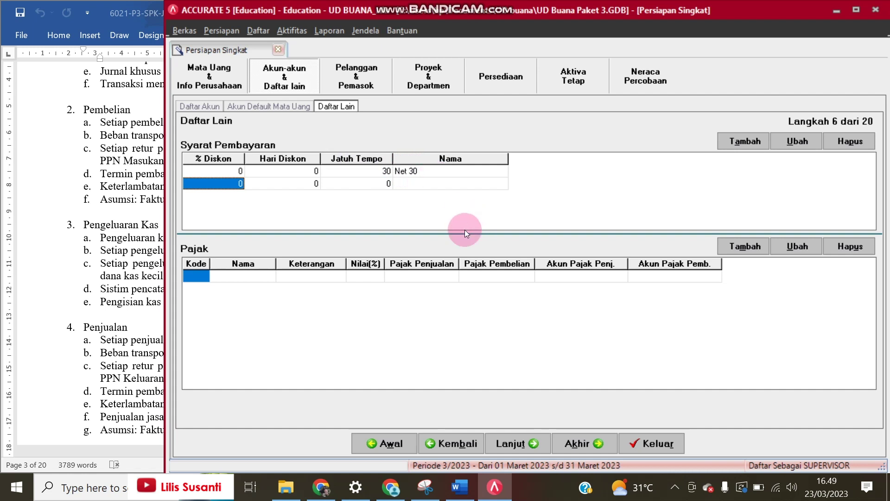
Step: Check the PPN policy in the Word document and add a tax with code T, name PPN, description Pajak Pertambahan Nilai and rate 10%
click(97, 274)
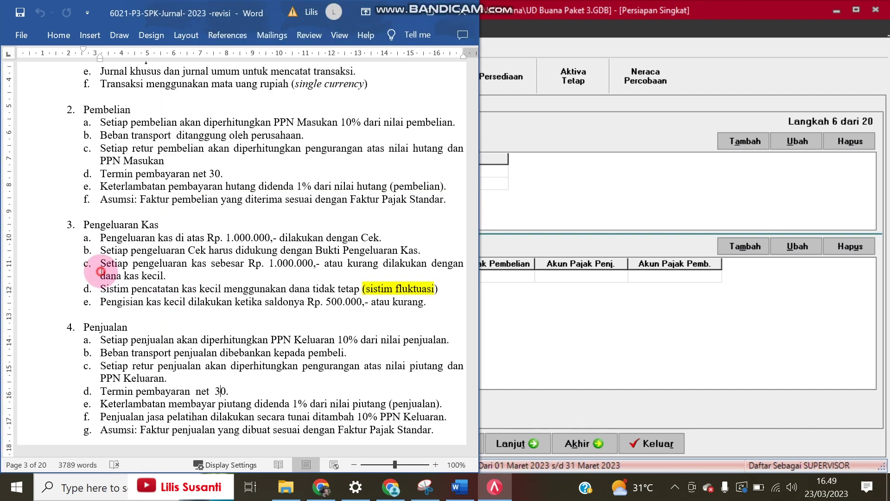
scroll(232, 195, down, 1)
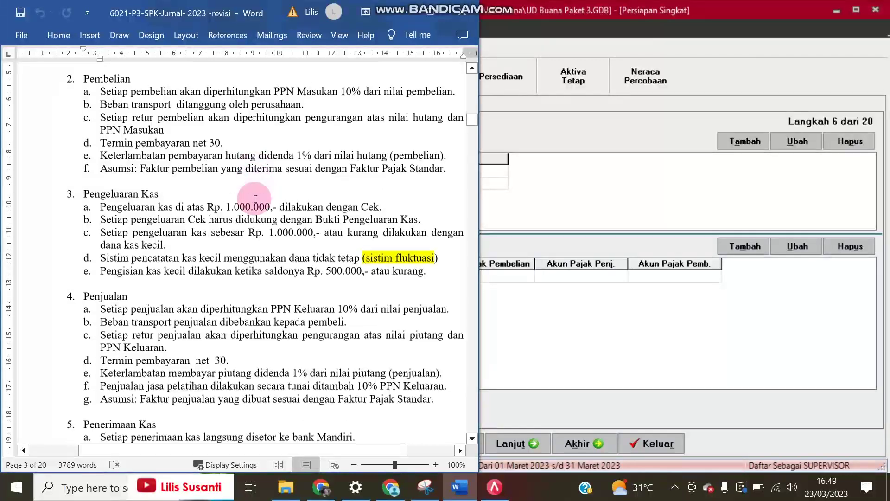
click(595, 323)
click(198, 277)
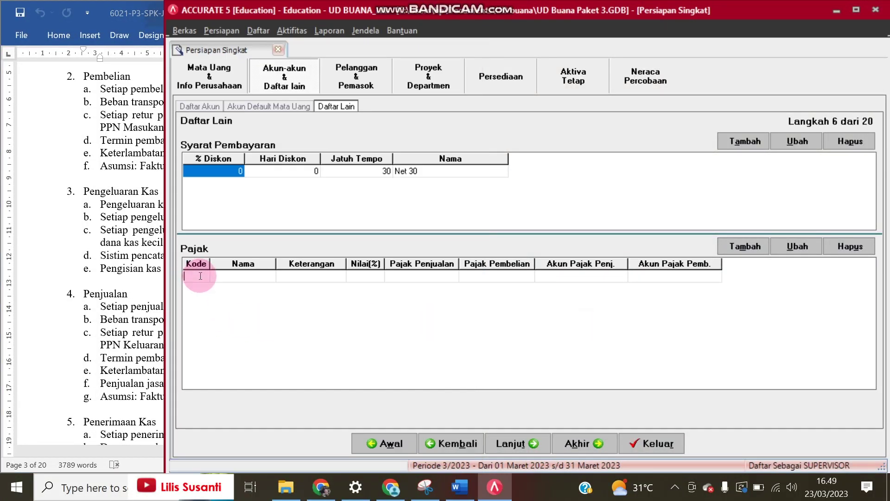
key(Tab)
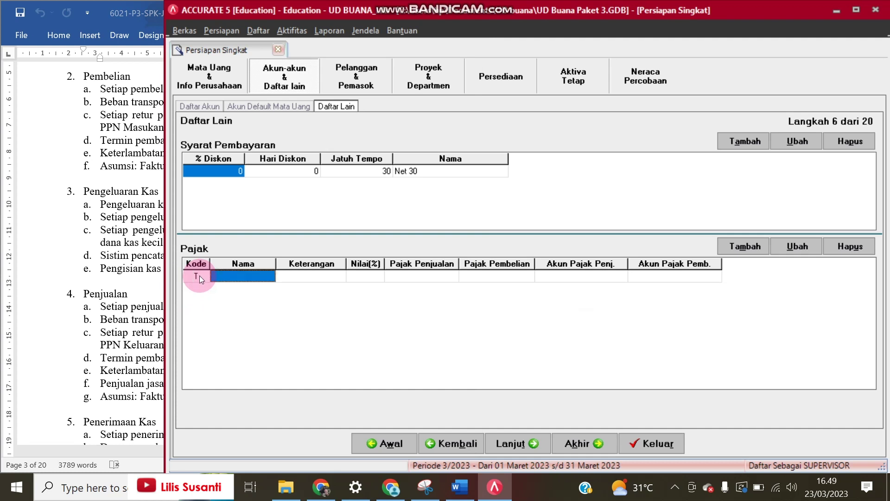
text(PPN)
key(Tab)
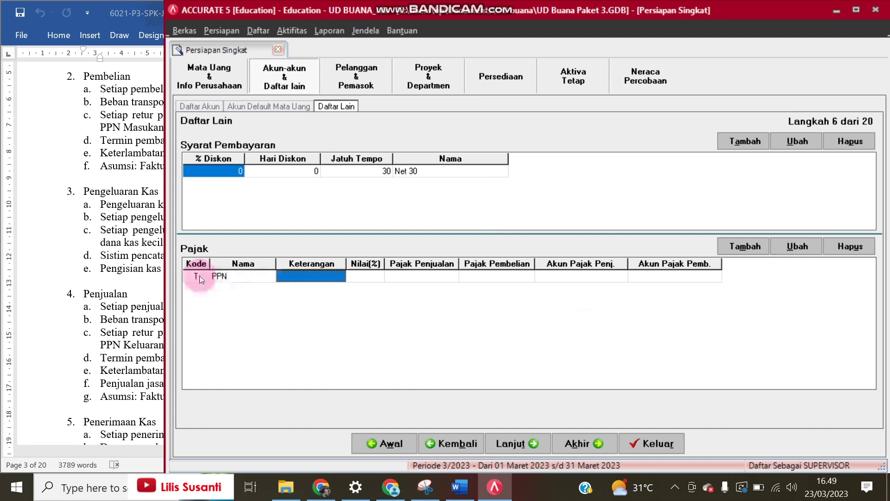
text(Pajak )
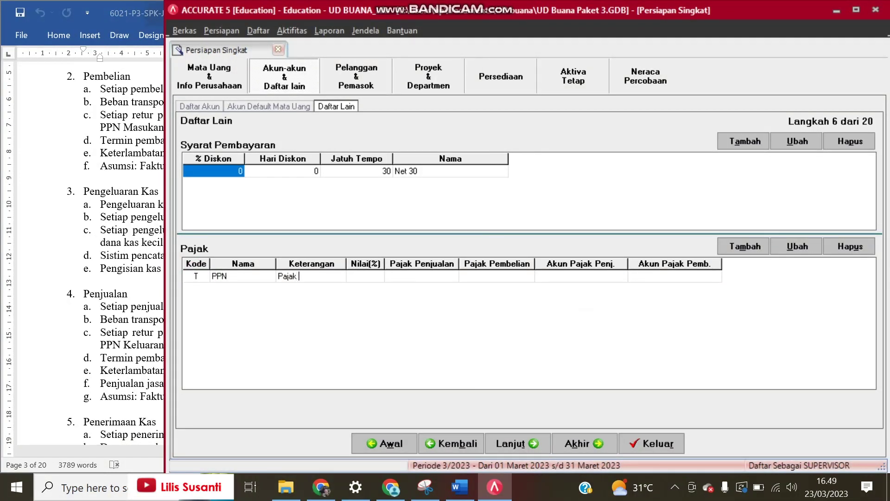
text(Pertambahan Nilai)
key(Tab)
text(10)
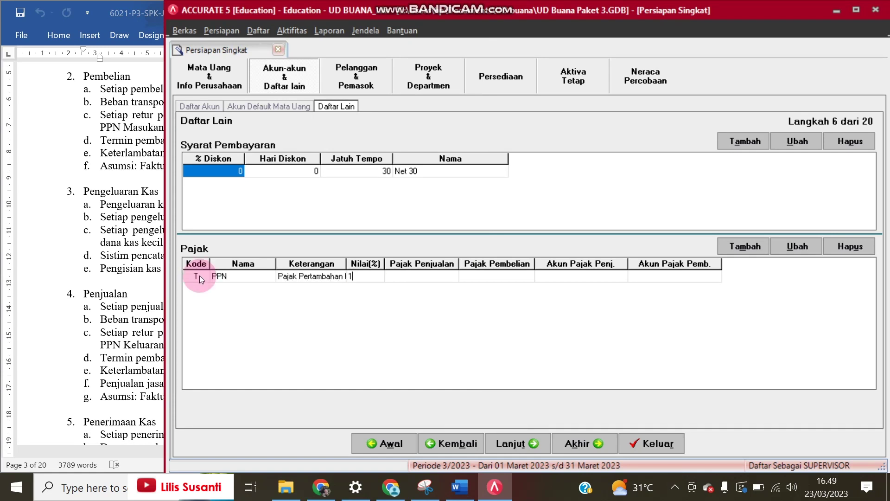
key(Tab)
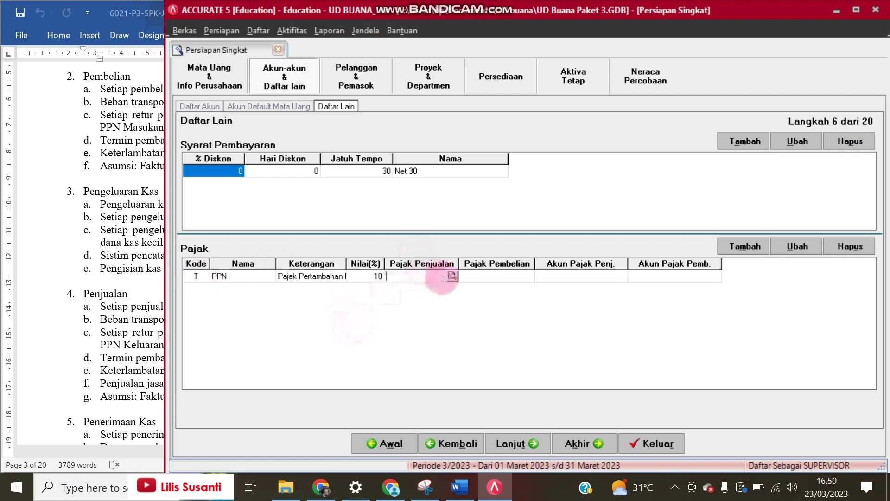
Step: Assign 2-1500 PPN Outcome as the PPN tax's Pajak Penjualan account and 2-1600 PPN Income as its Pajak Pembelian account
double_click(453, 277)
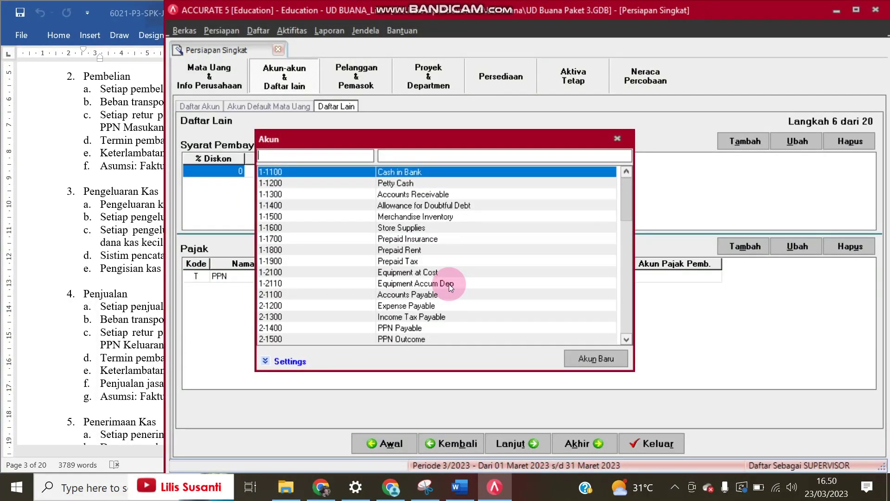
double_click(423, 336)
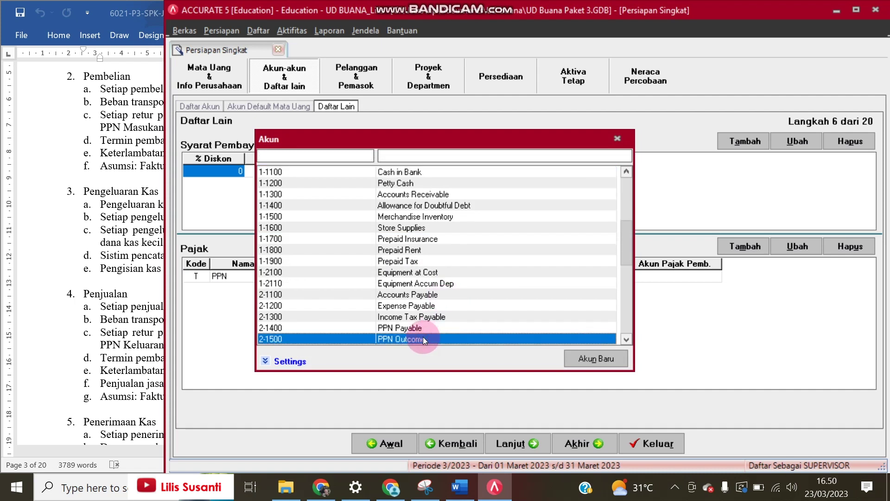
click(510, 277)
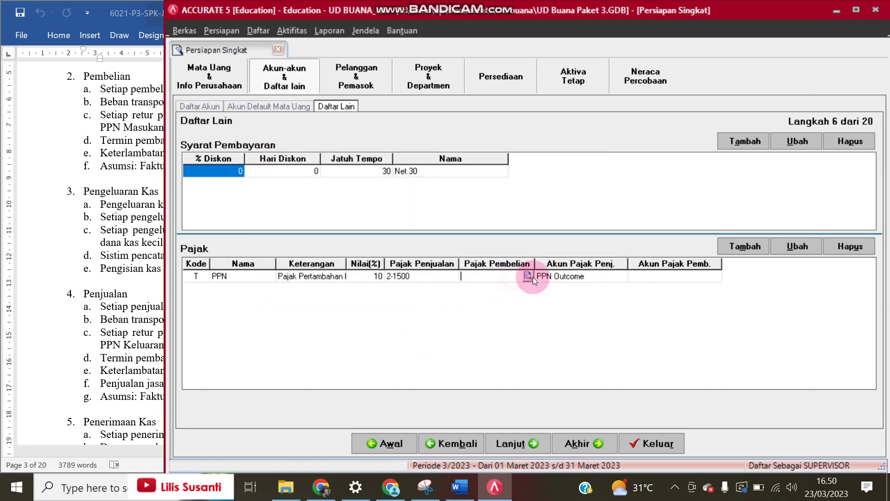
click(531, 276)
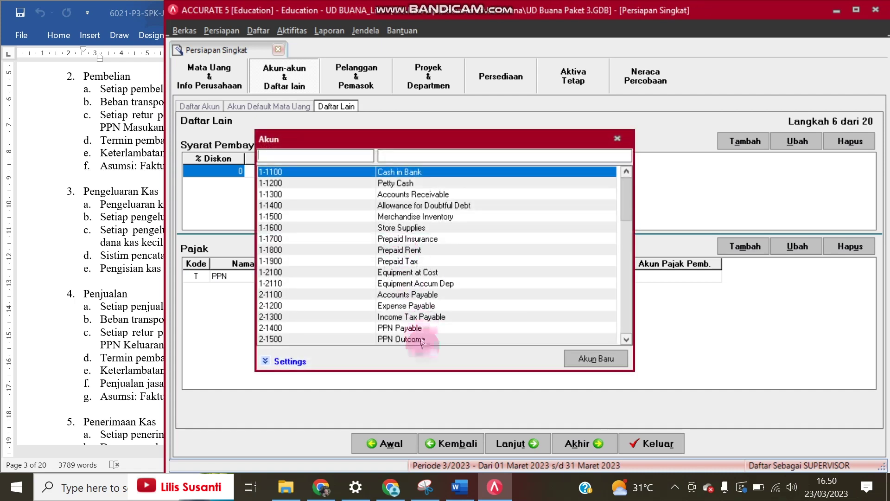
click(626, 339)
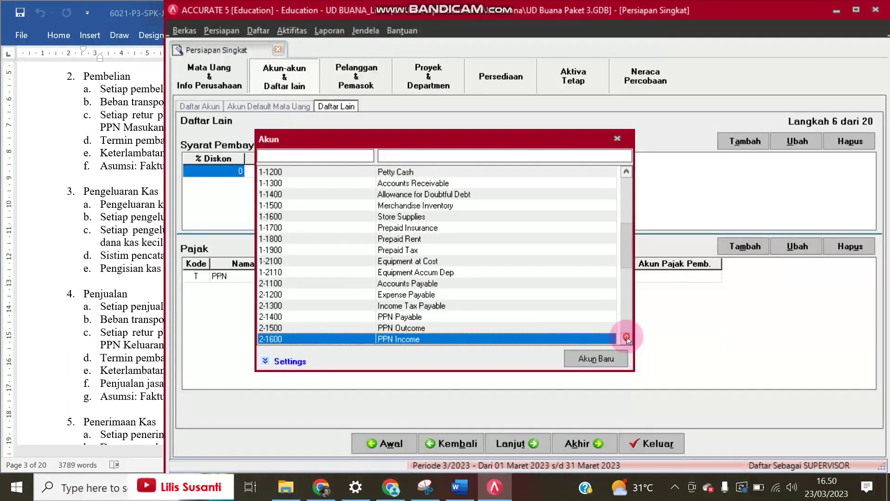
click(626, 339)
click(418, 329)
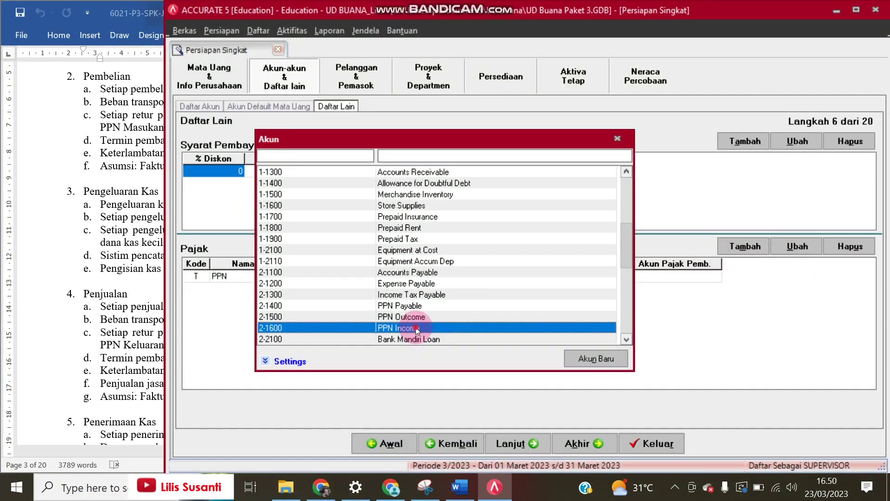
click(418, 328)
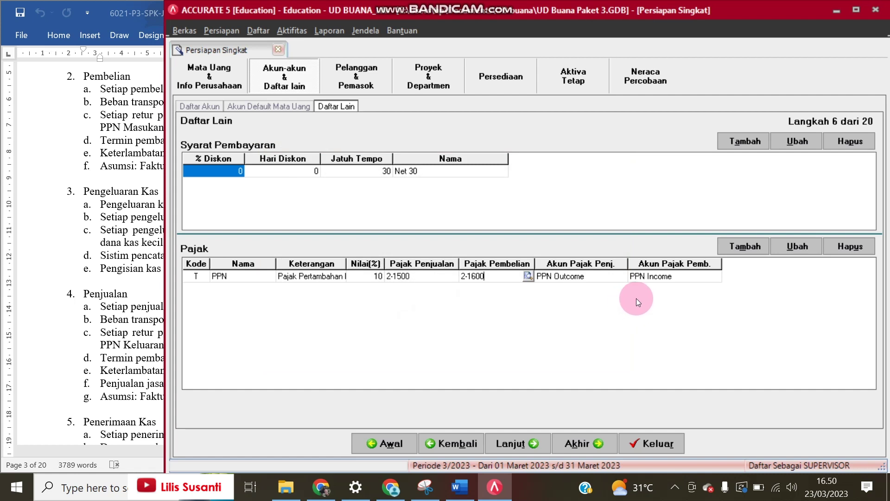
click(659, 276)
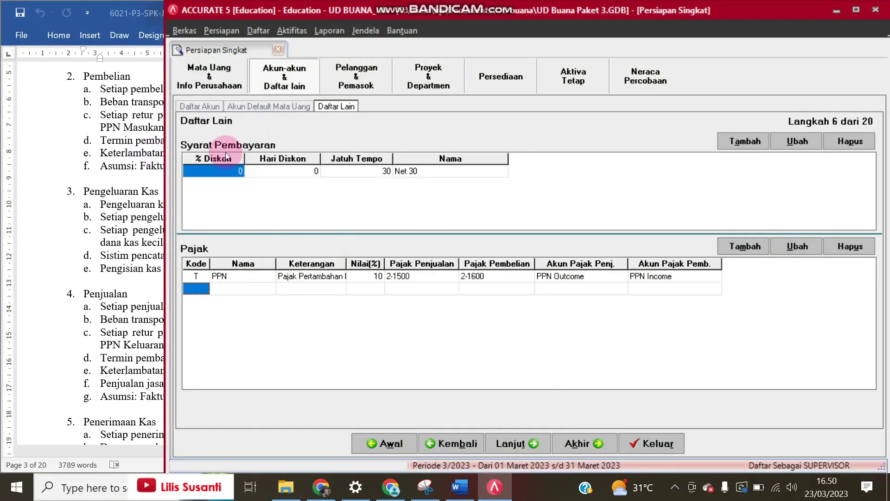
Step: Narrow the ACCURATE window to reveal more of the Word document beside it
drag(167, 147, 216, 141)
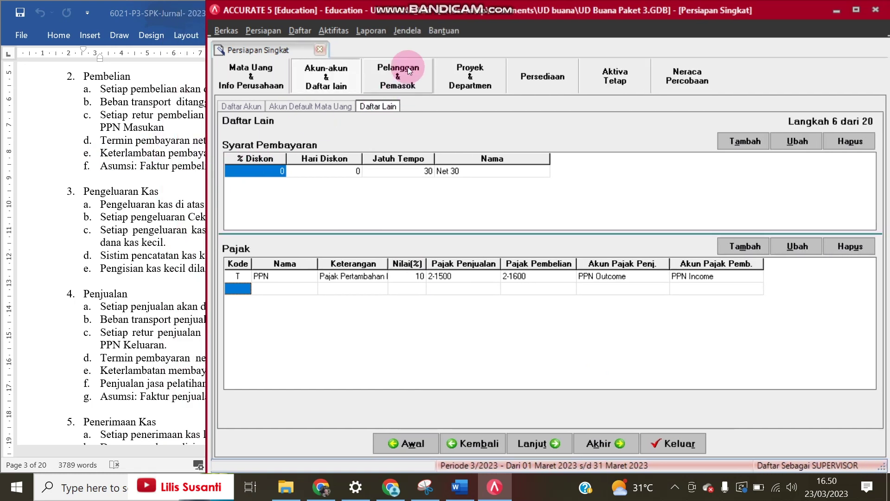